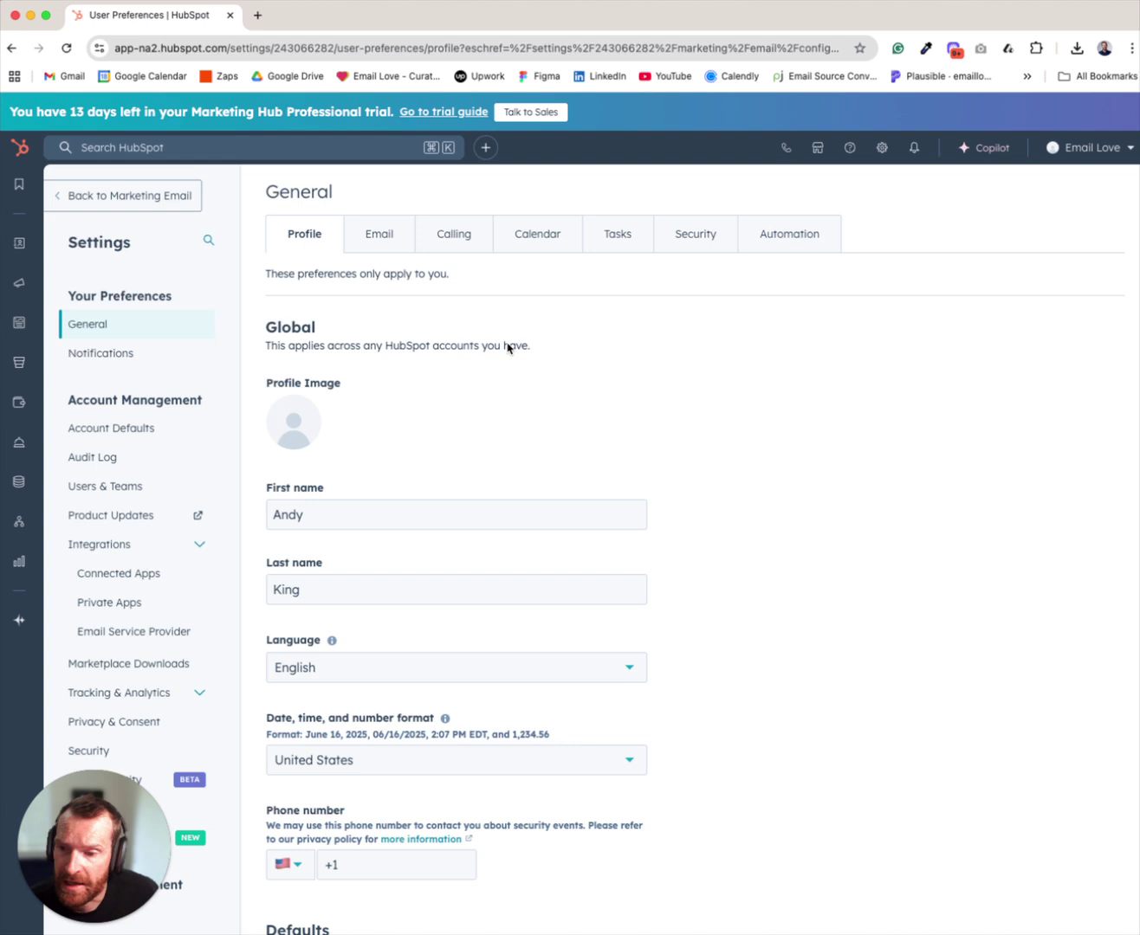
Go to the Private Apps page under Integrations in HubSpot account settings
click(881, 149)
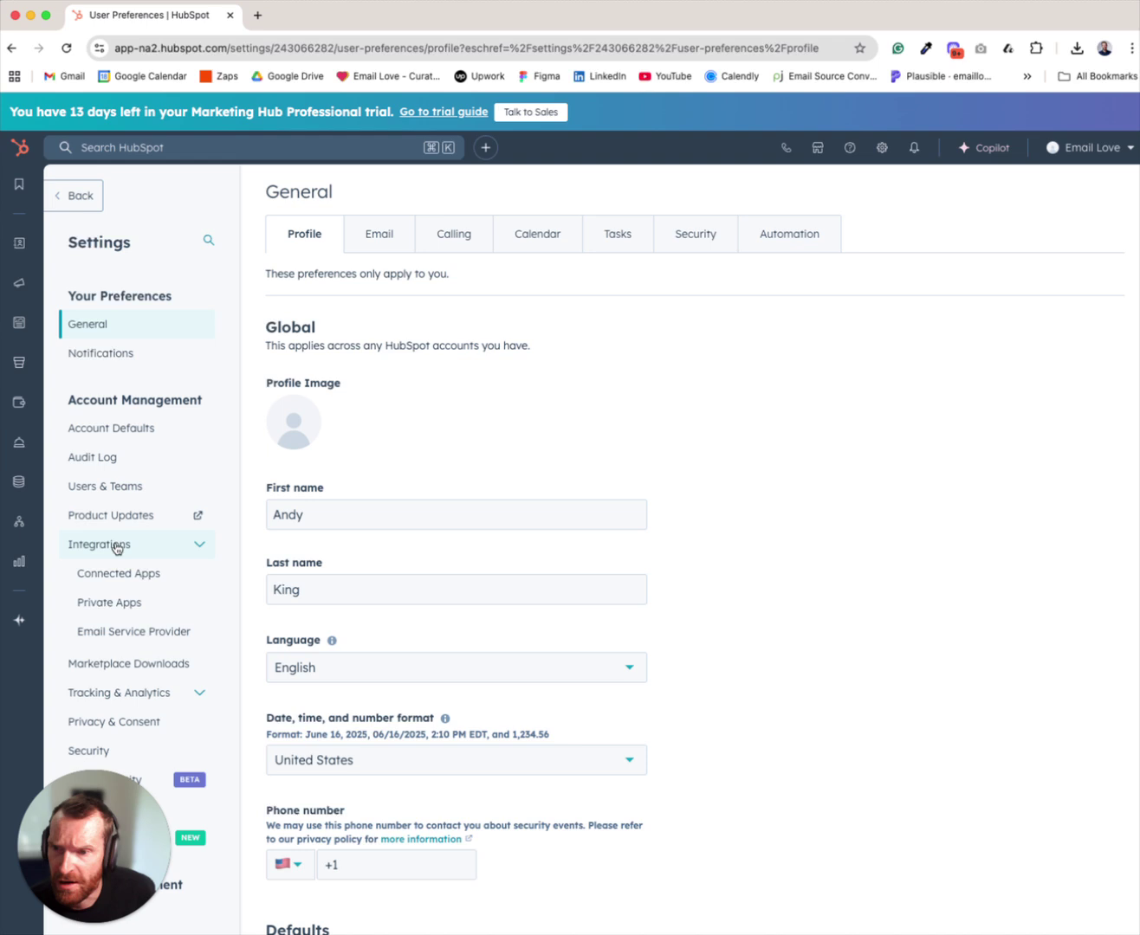
click(115, 545)
click(114, 545)
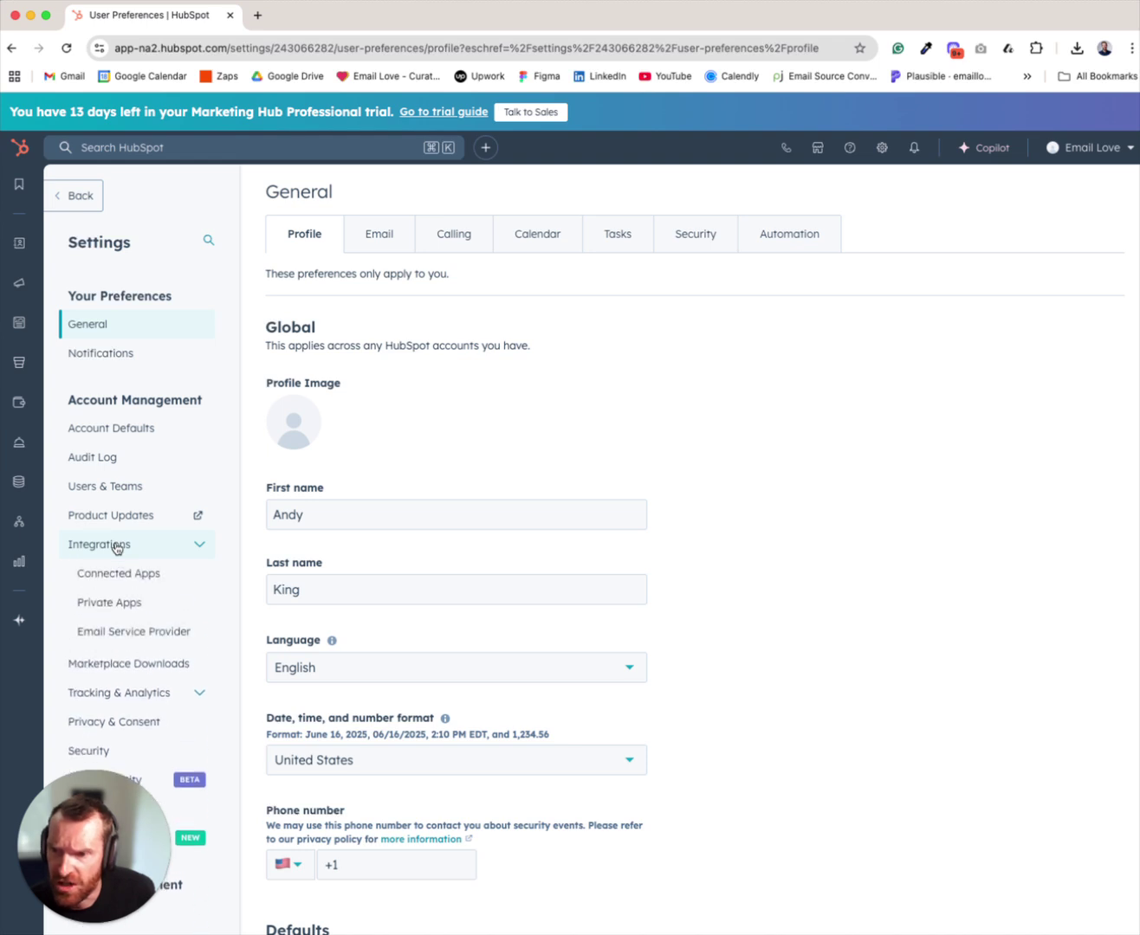
click(120, 605)
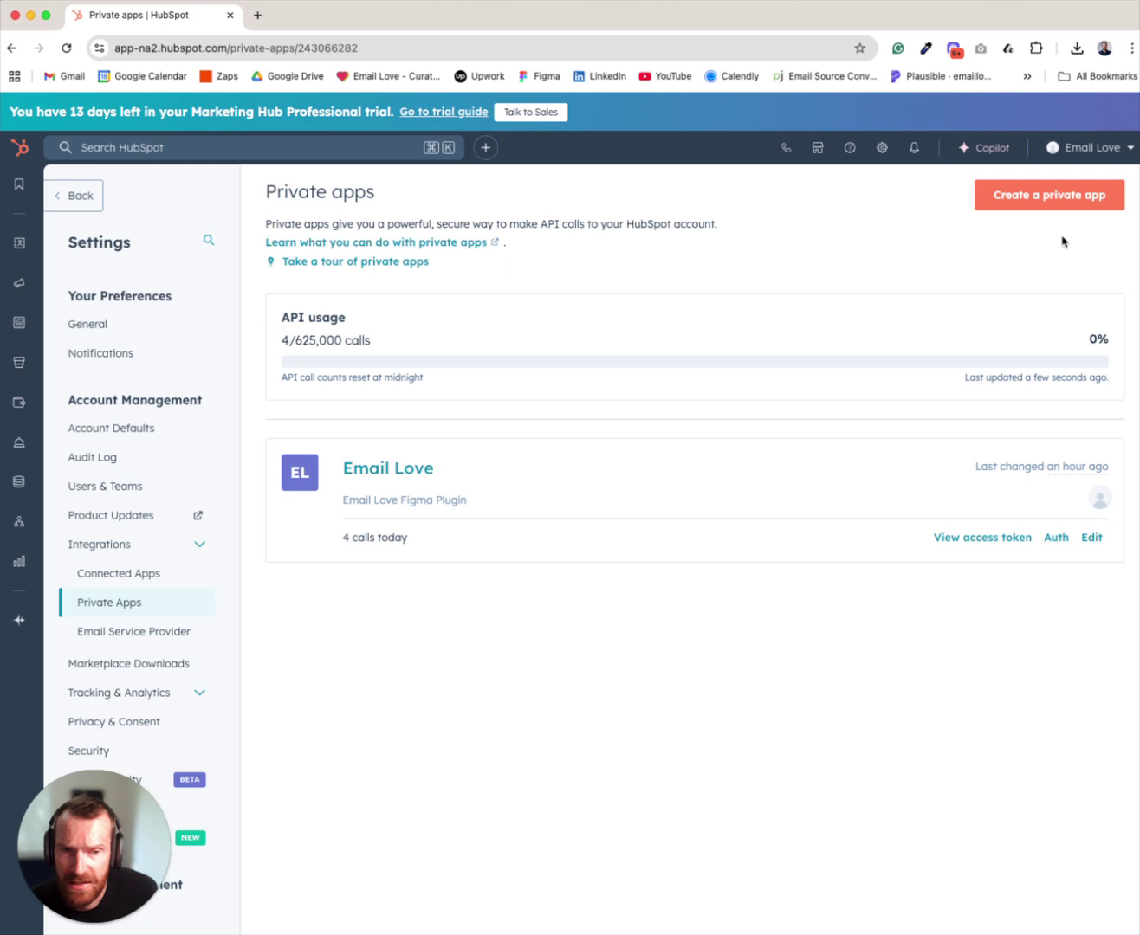
Start a new private app named 'Email Love Figma Plugin' with the heart logo 1 1.png
click(1060, 202)
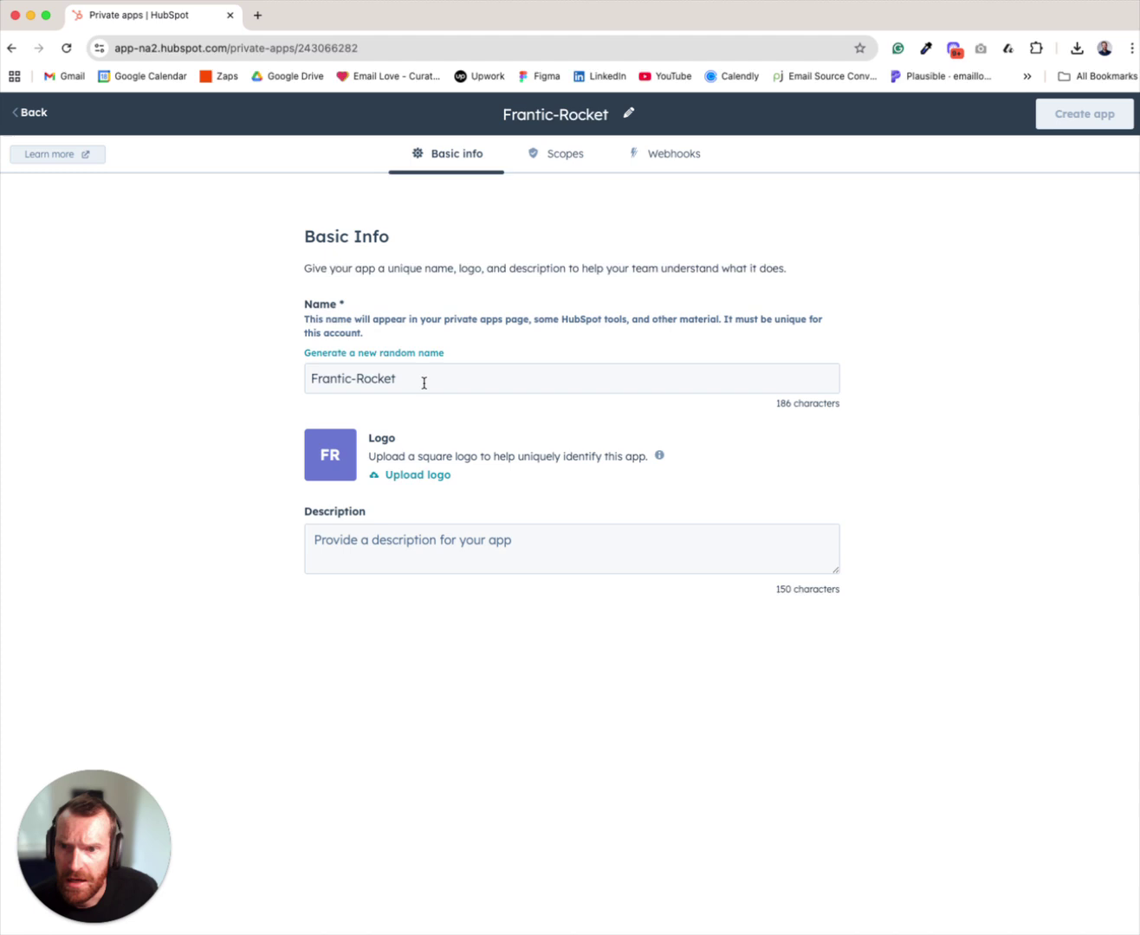
drag(423, 382, 257, 376)
text(Email Love )
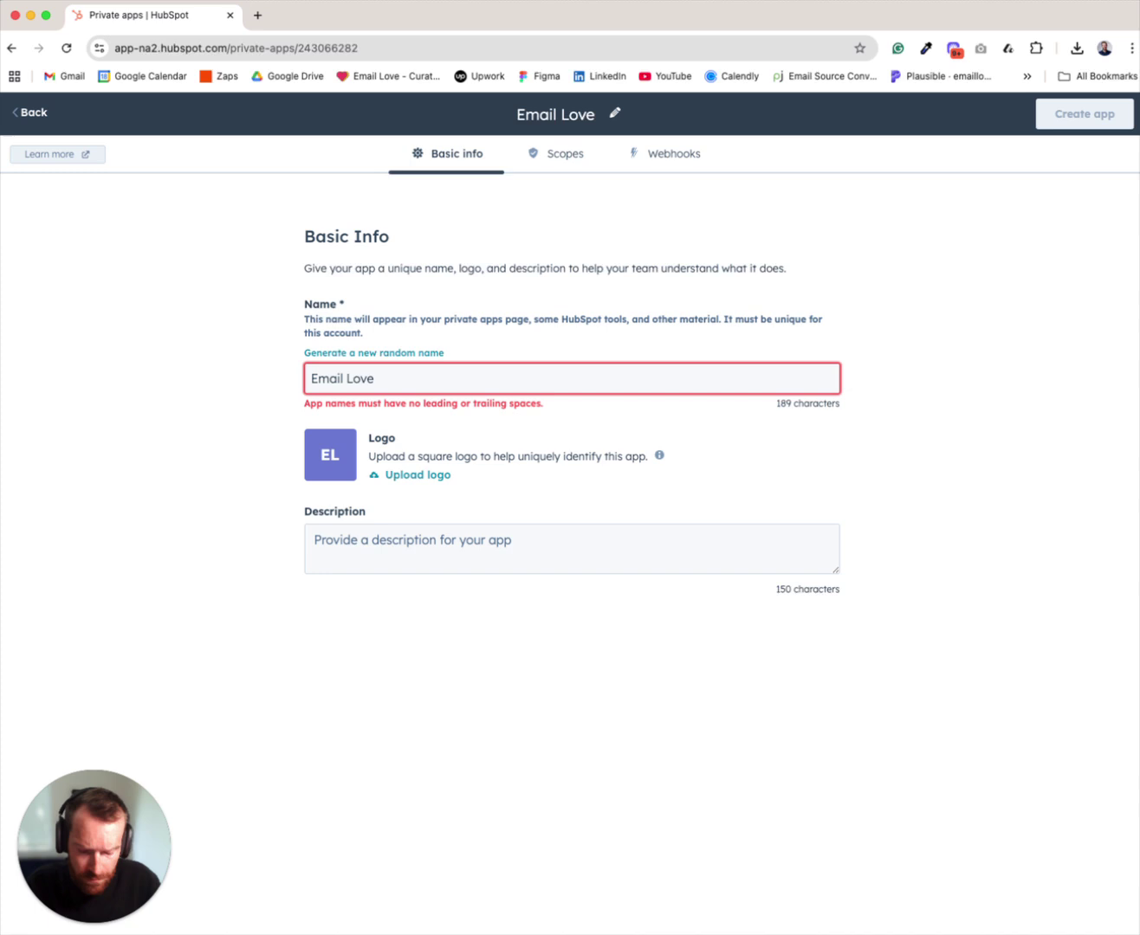
text(Figma Plu)
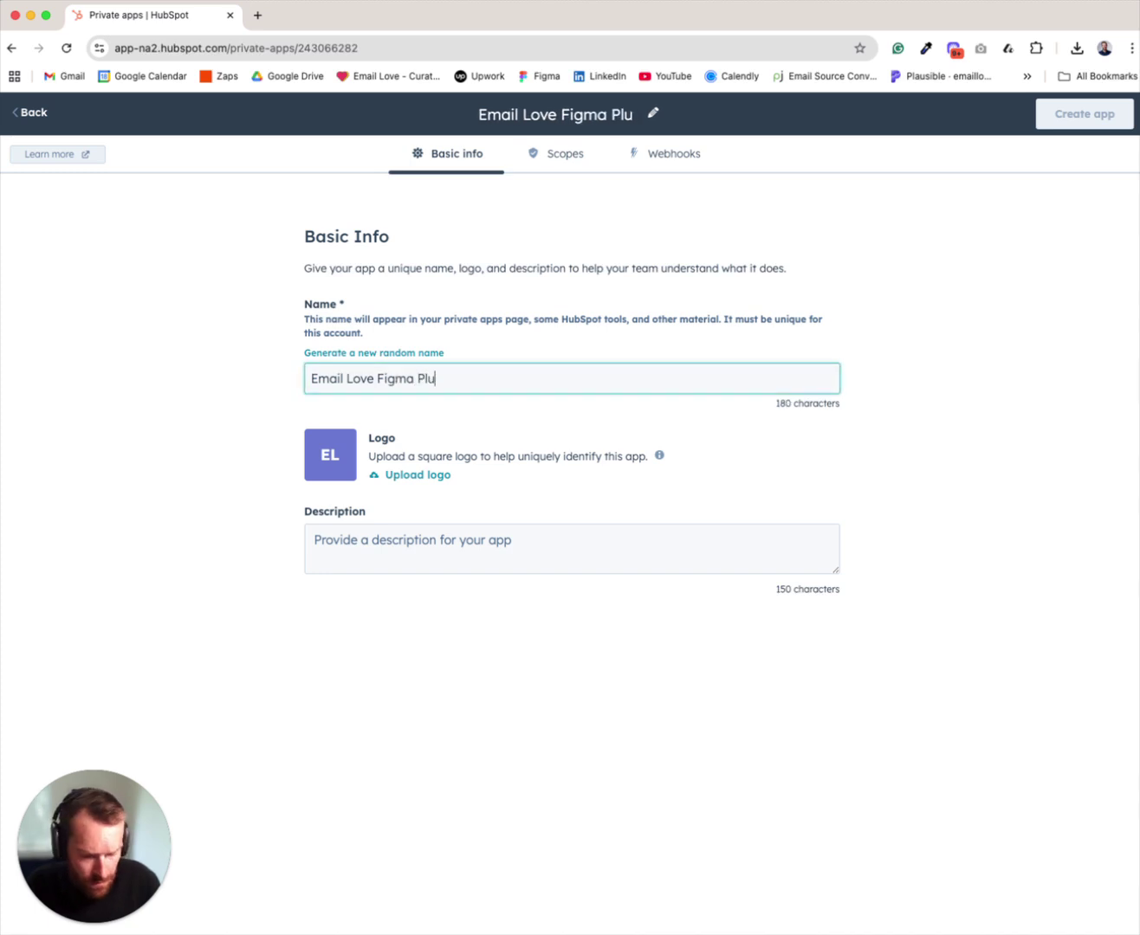
text(gin)
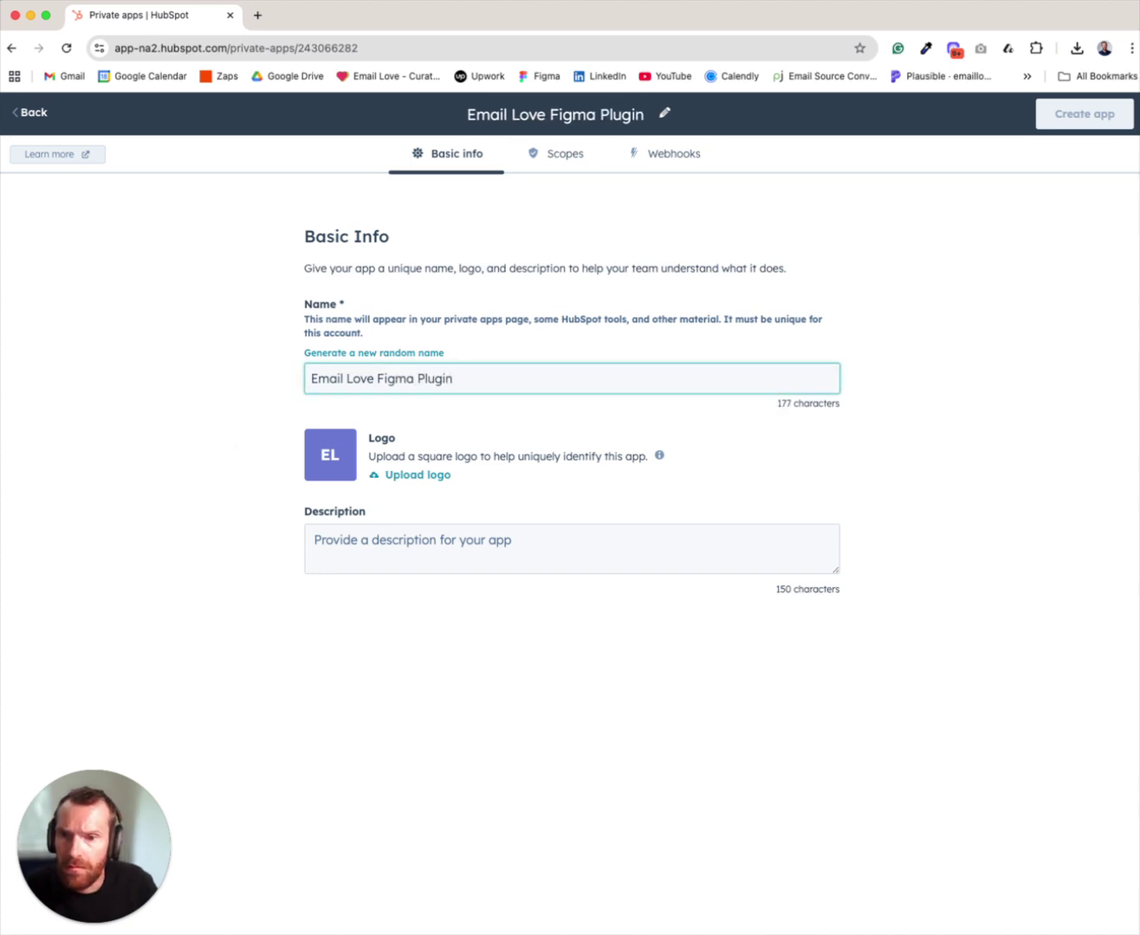
click(419, 475)
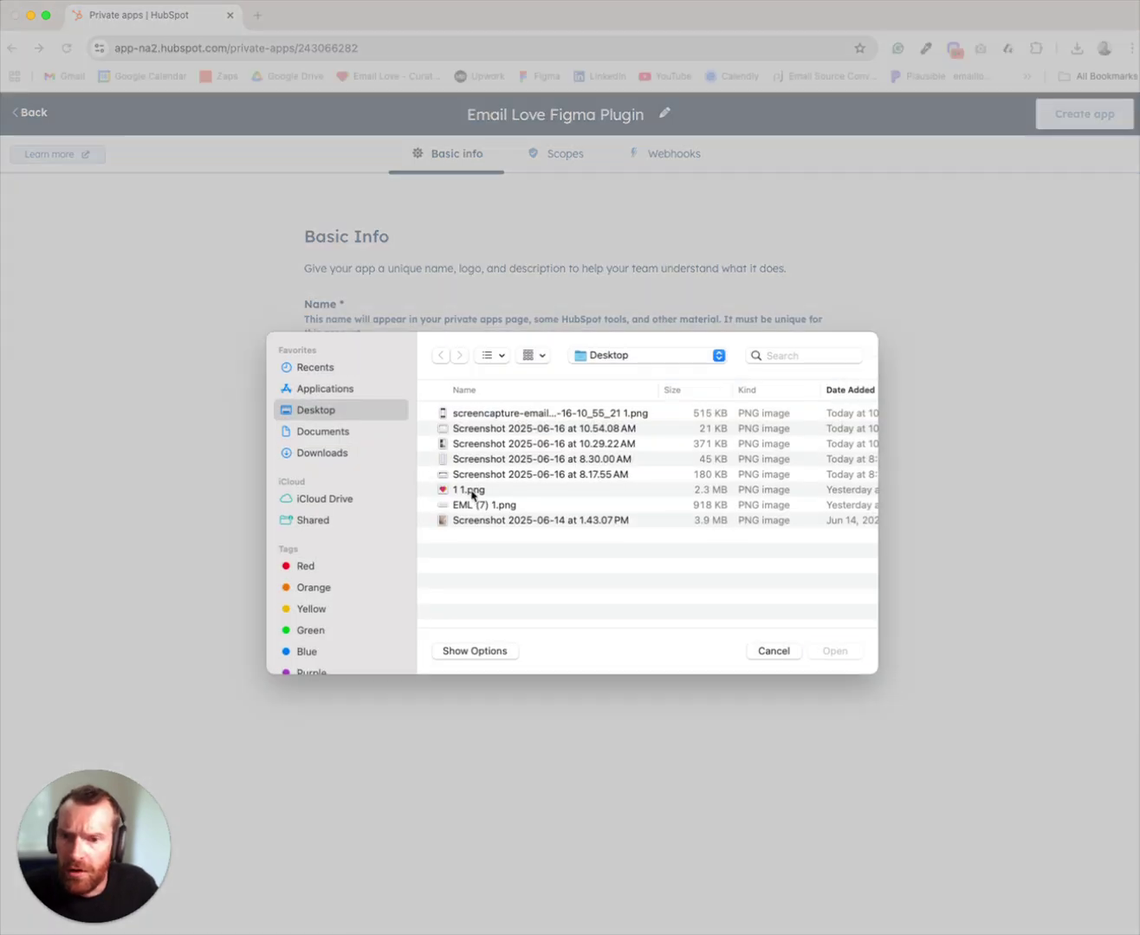
double_click(472, 491)
Enter 'Email Love Figma Plugin' as the app description
click(405, 551)
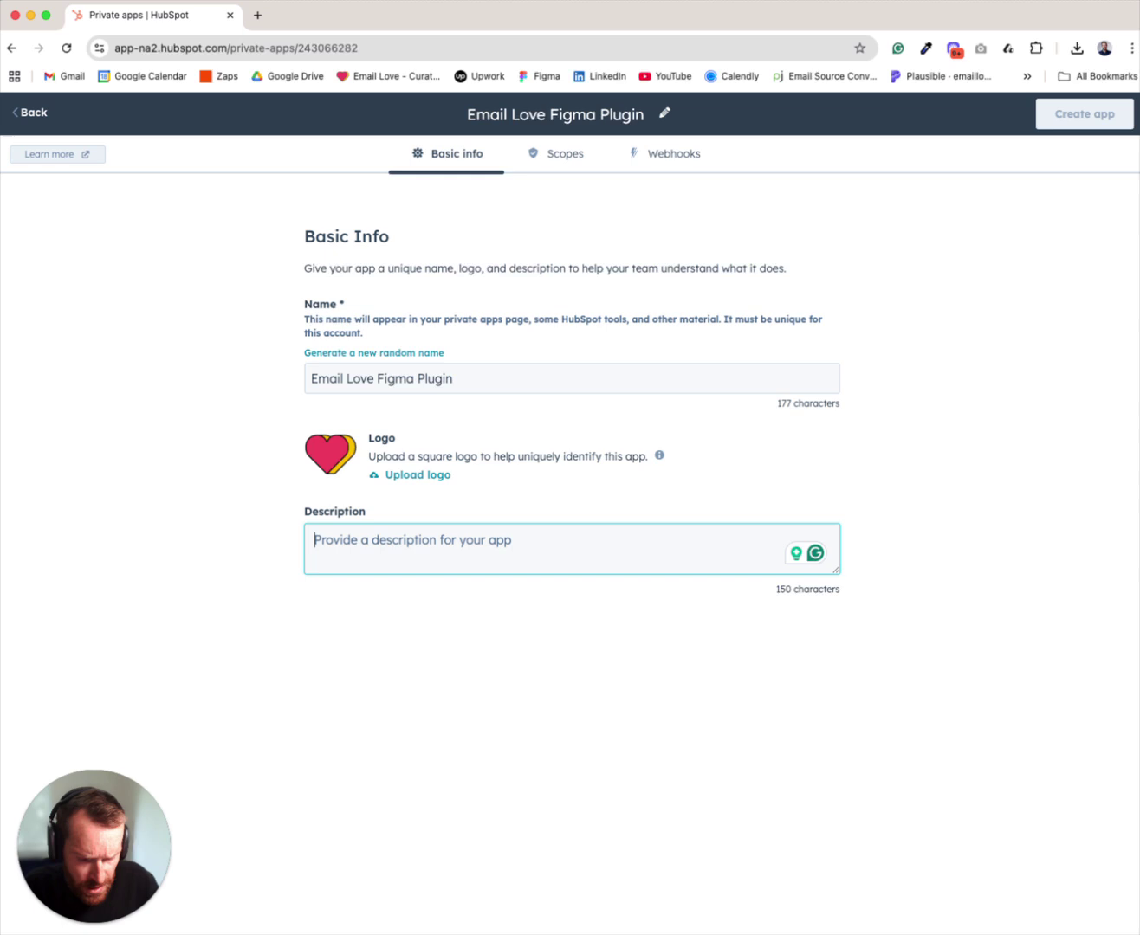
text(Email Love Figma )
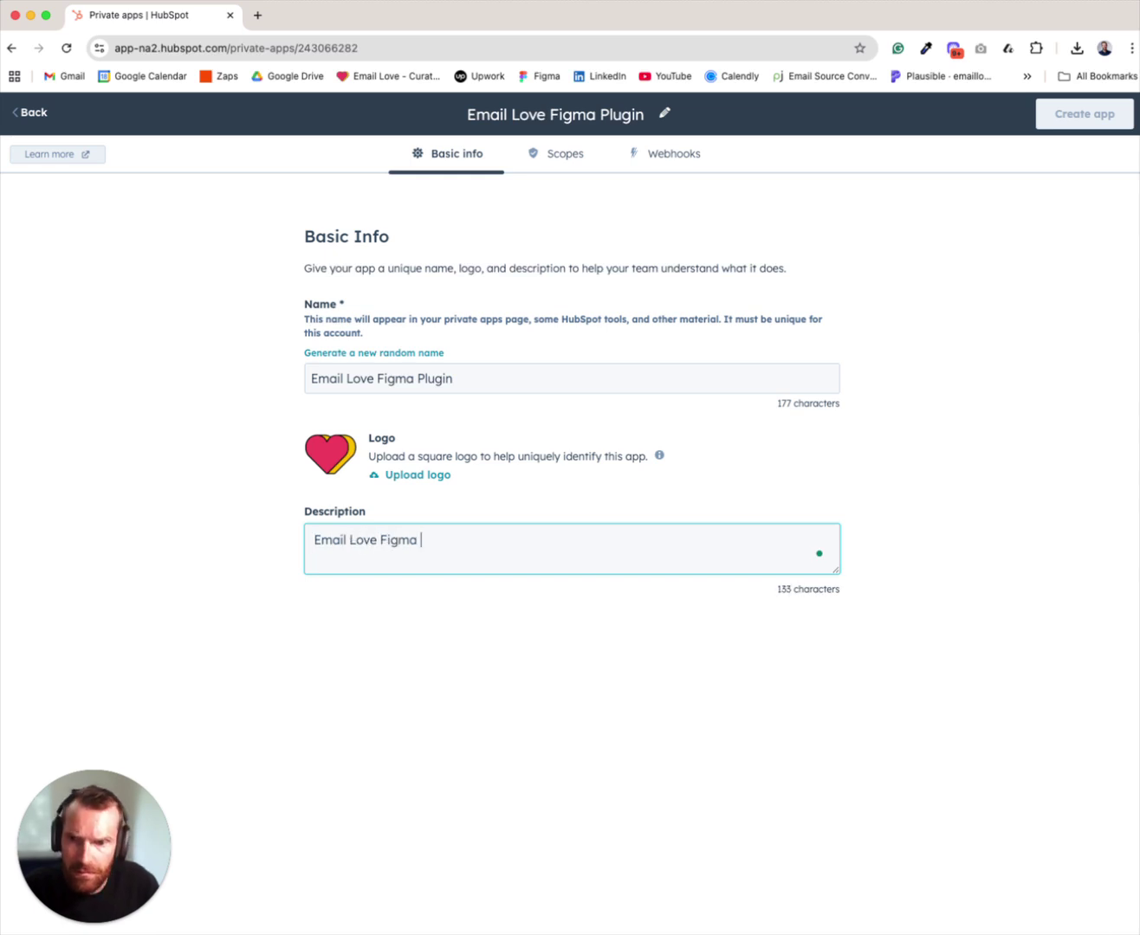
text(PLugin)
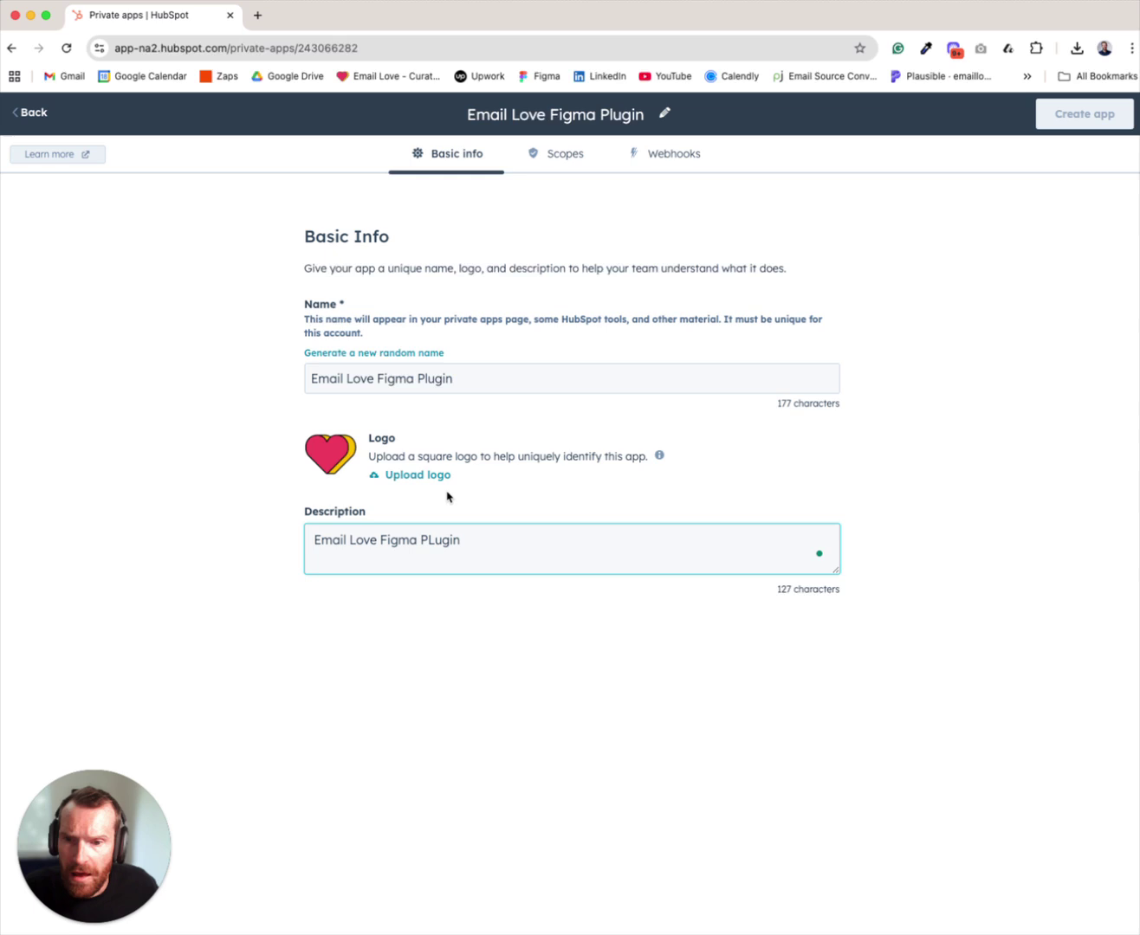
click(433, 547)
key(BackSpace)
text(l)
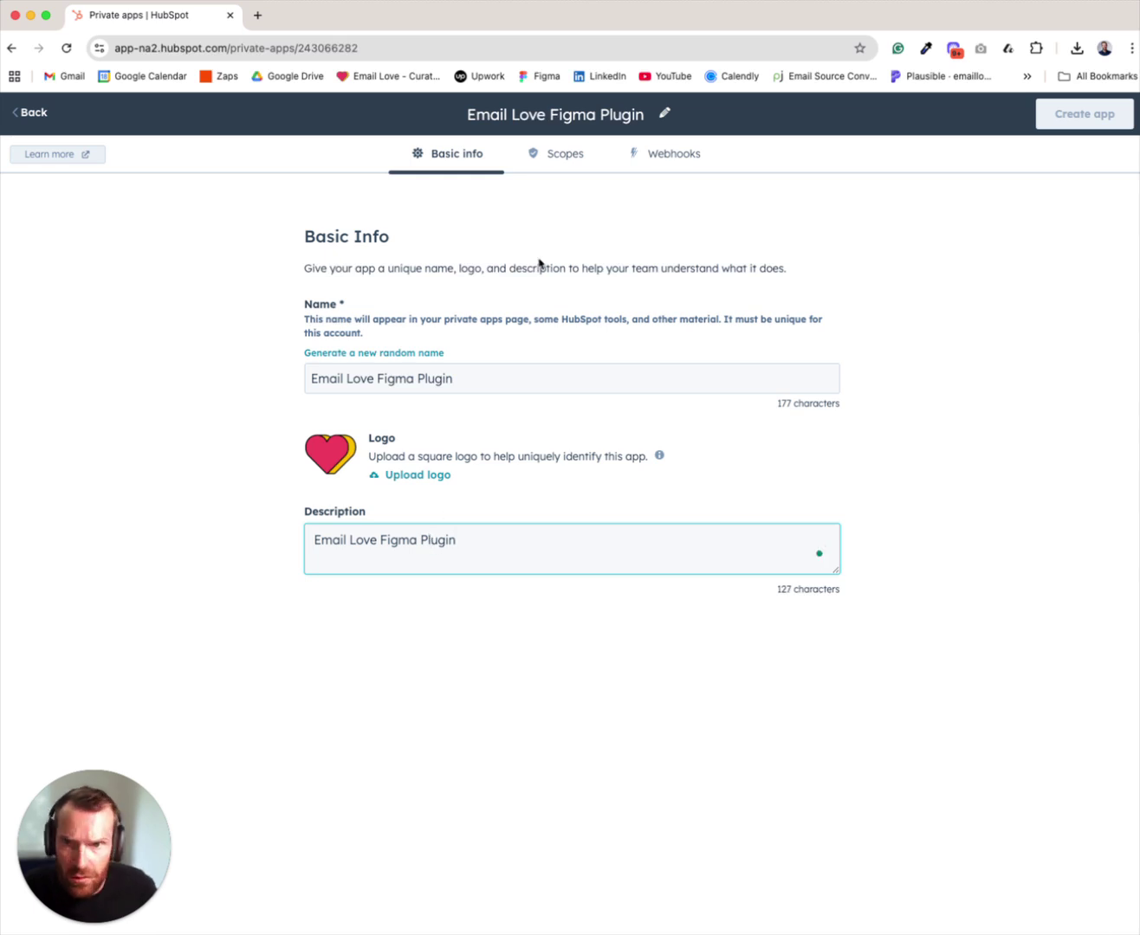
Search for and add the content scope as the private app's only scope
click(567, 153)
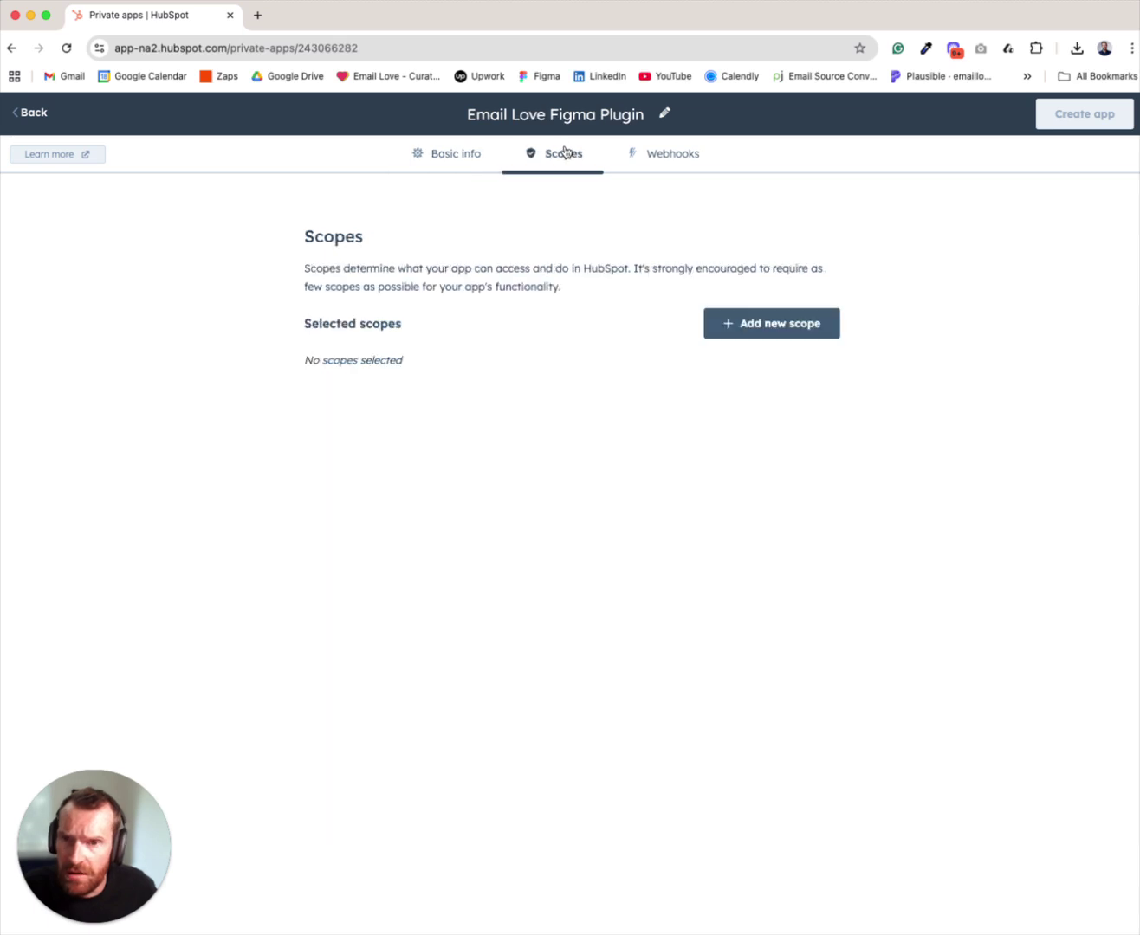
click(798, 325)
click(649, 178)
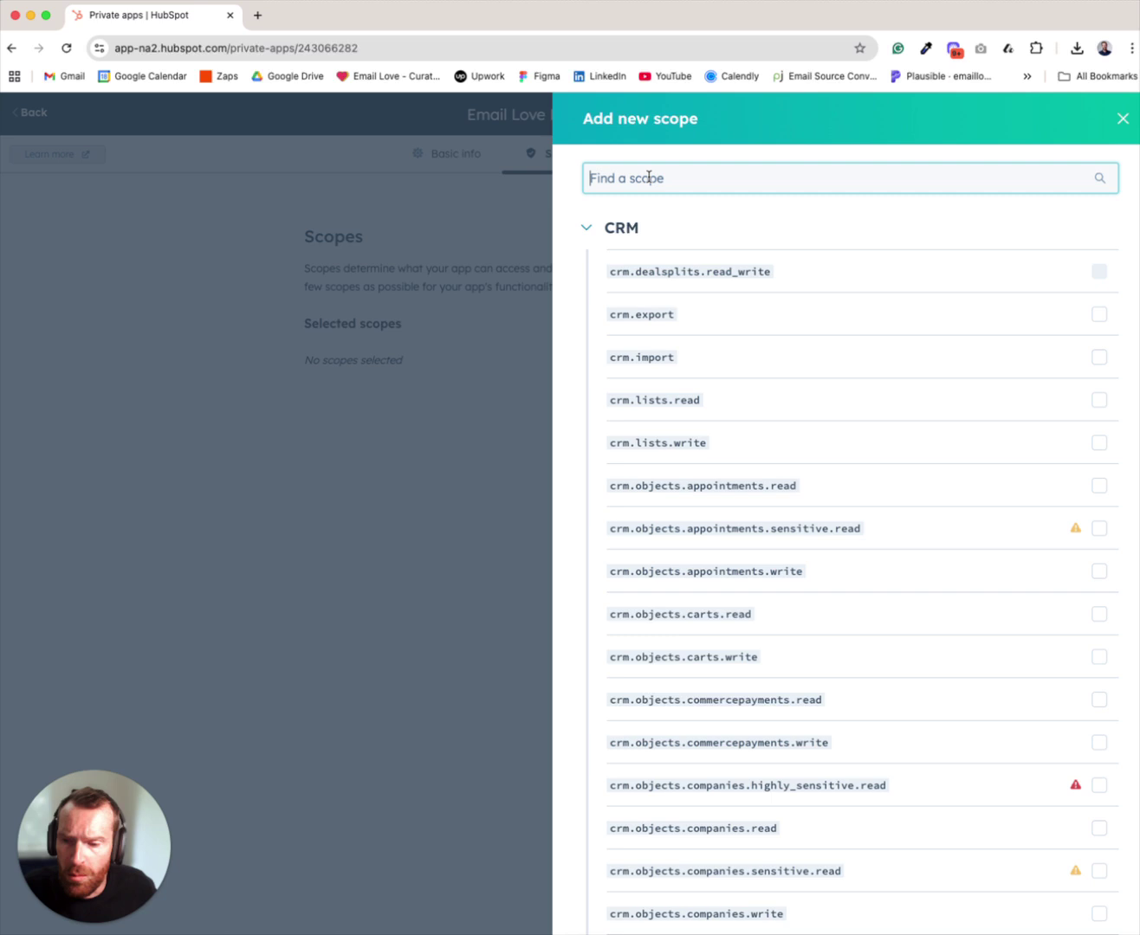
text(content)
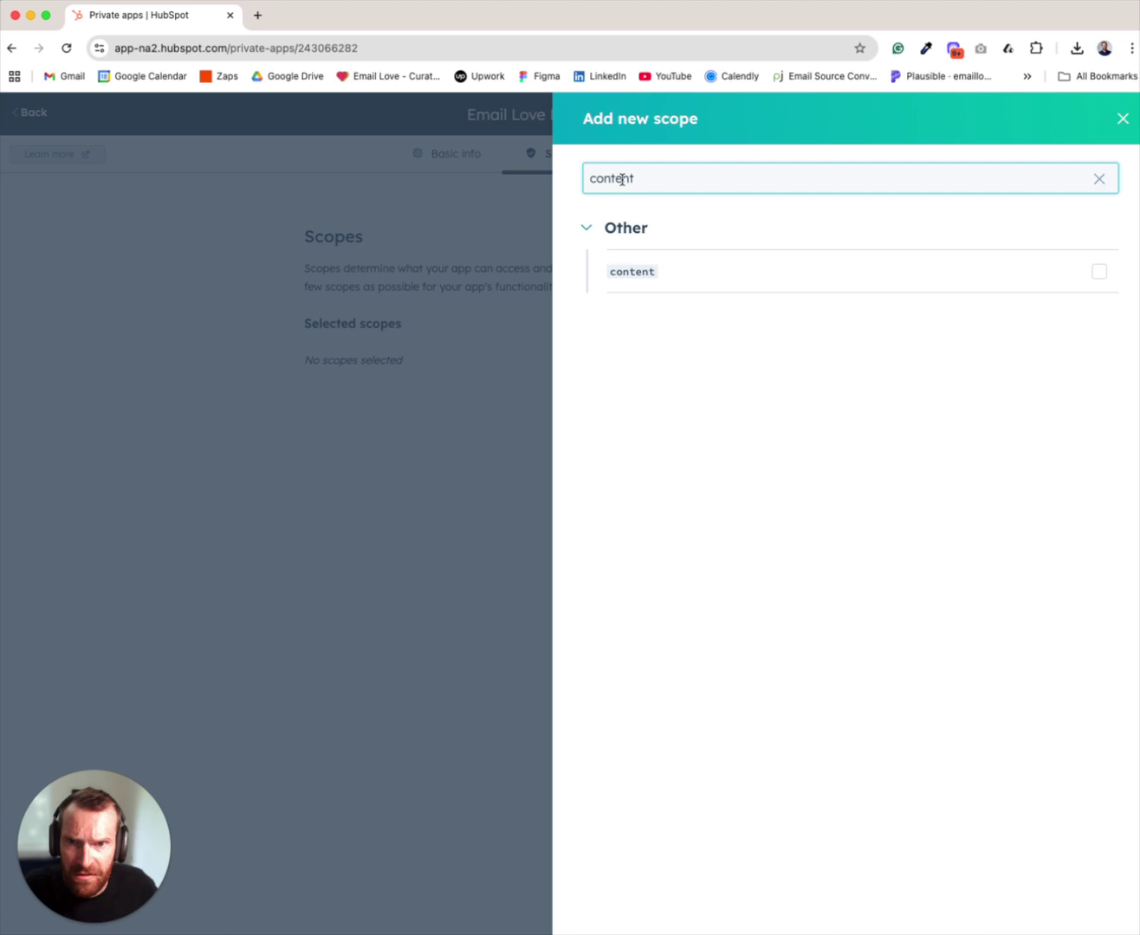
click(1098, 274)
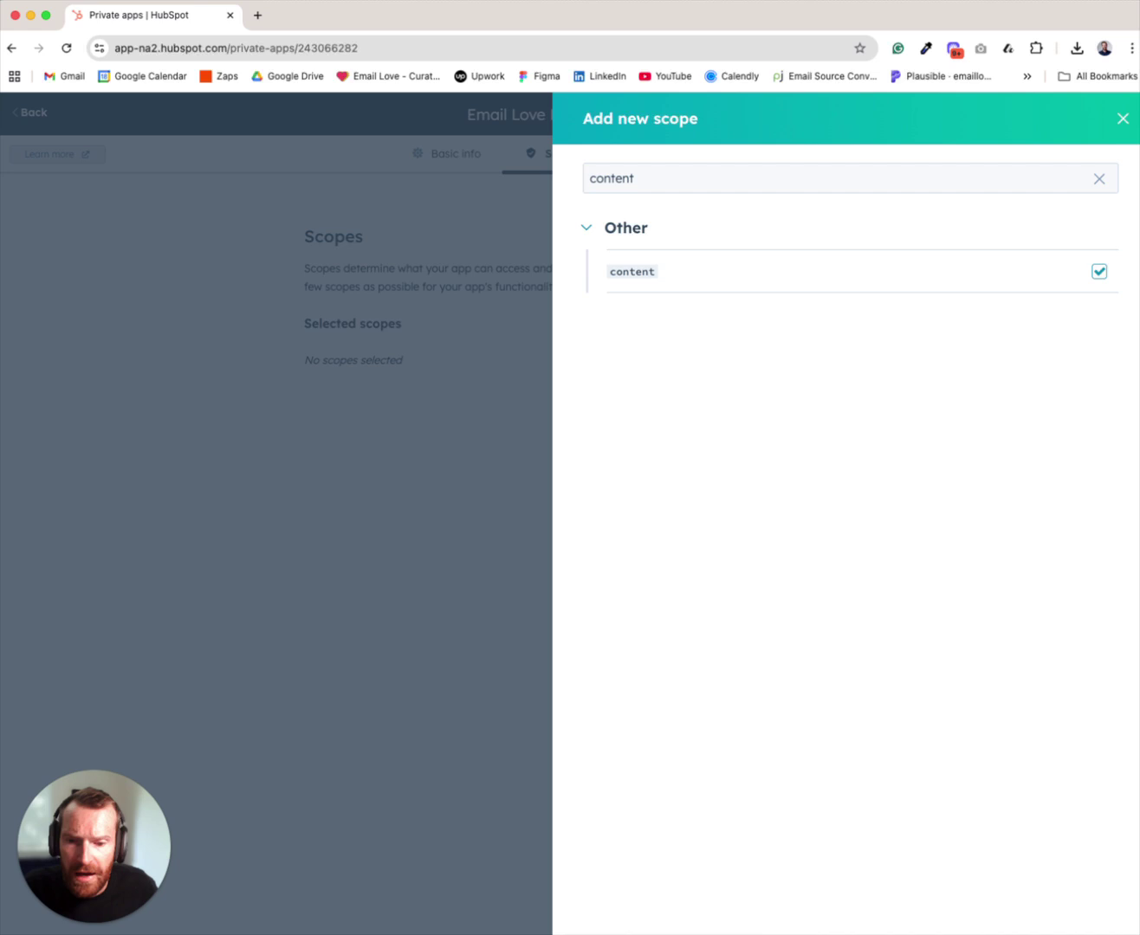
key(Escape)
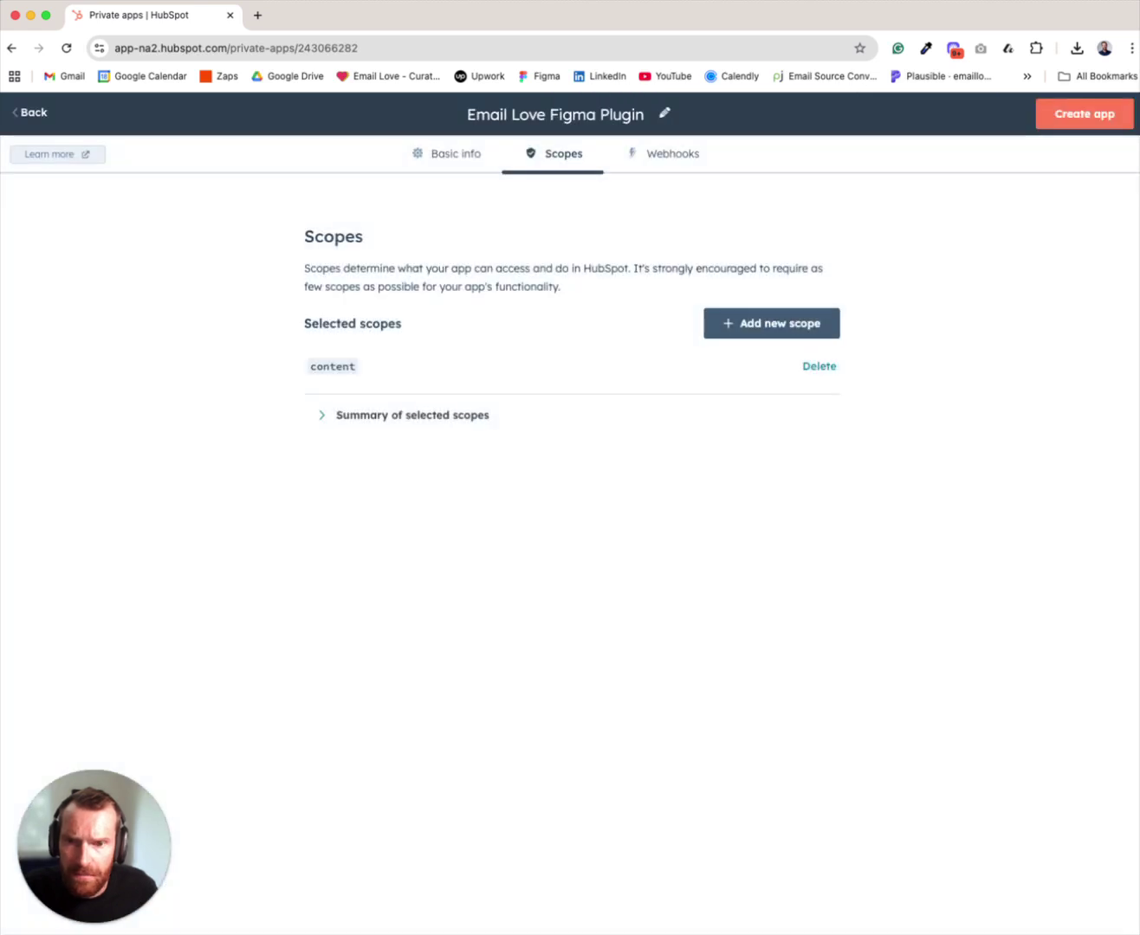
Create the private app, copy its access token, and switch over to Figma
click(1071, 115)
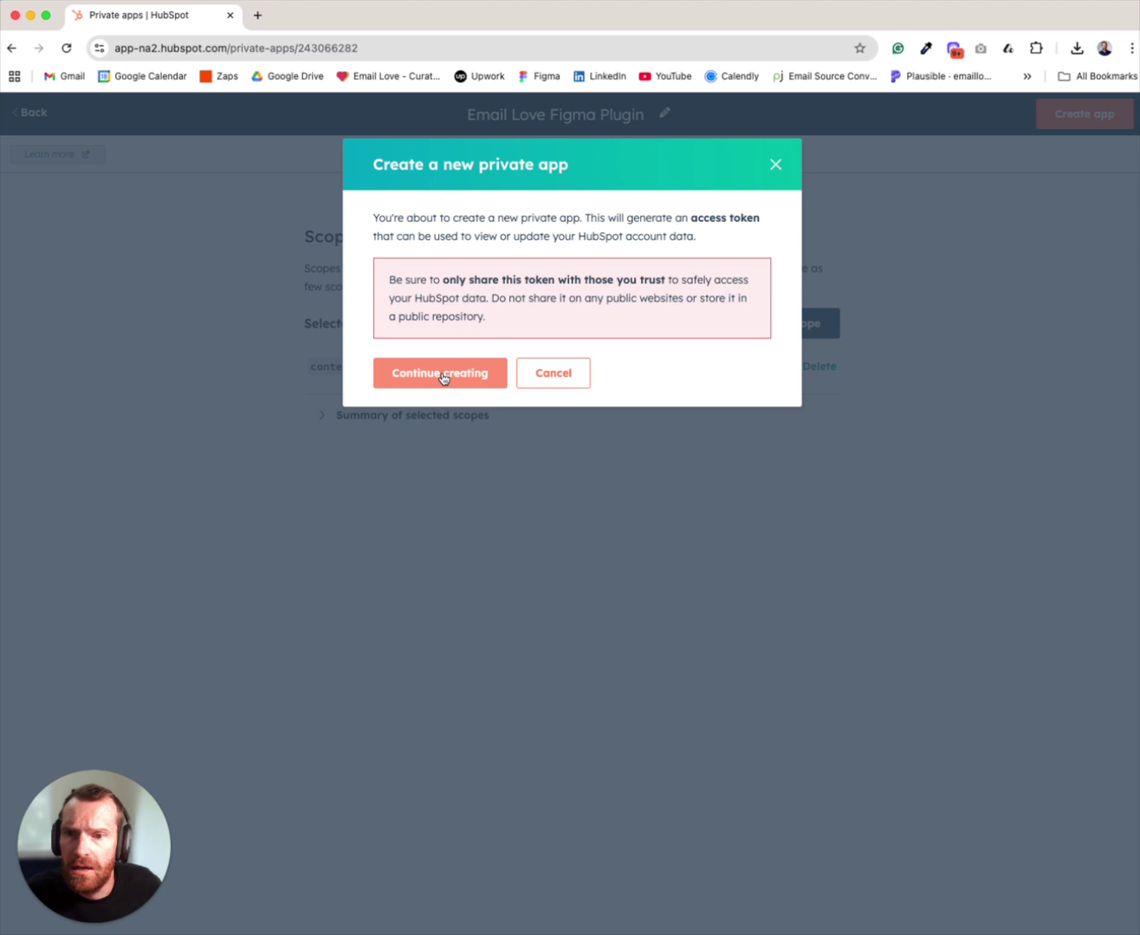
click(429, 377)
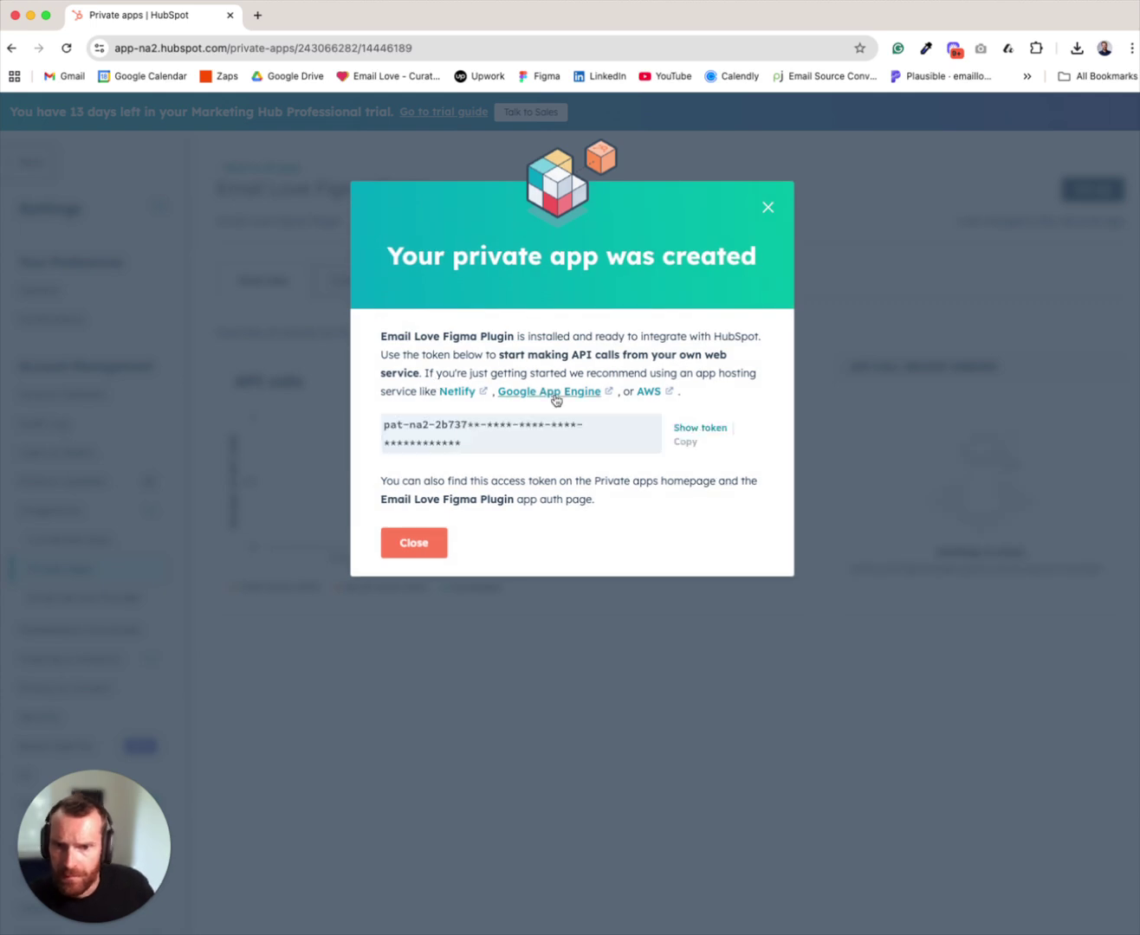
click(692, 431)
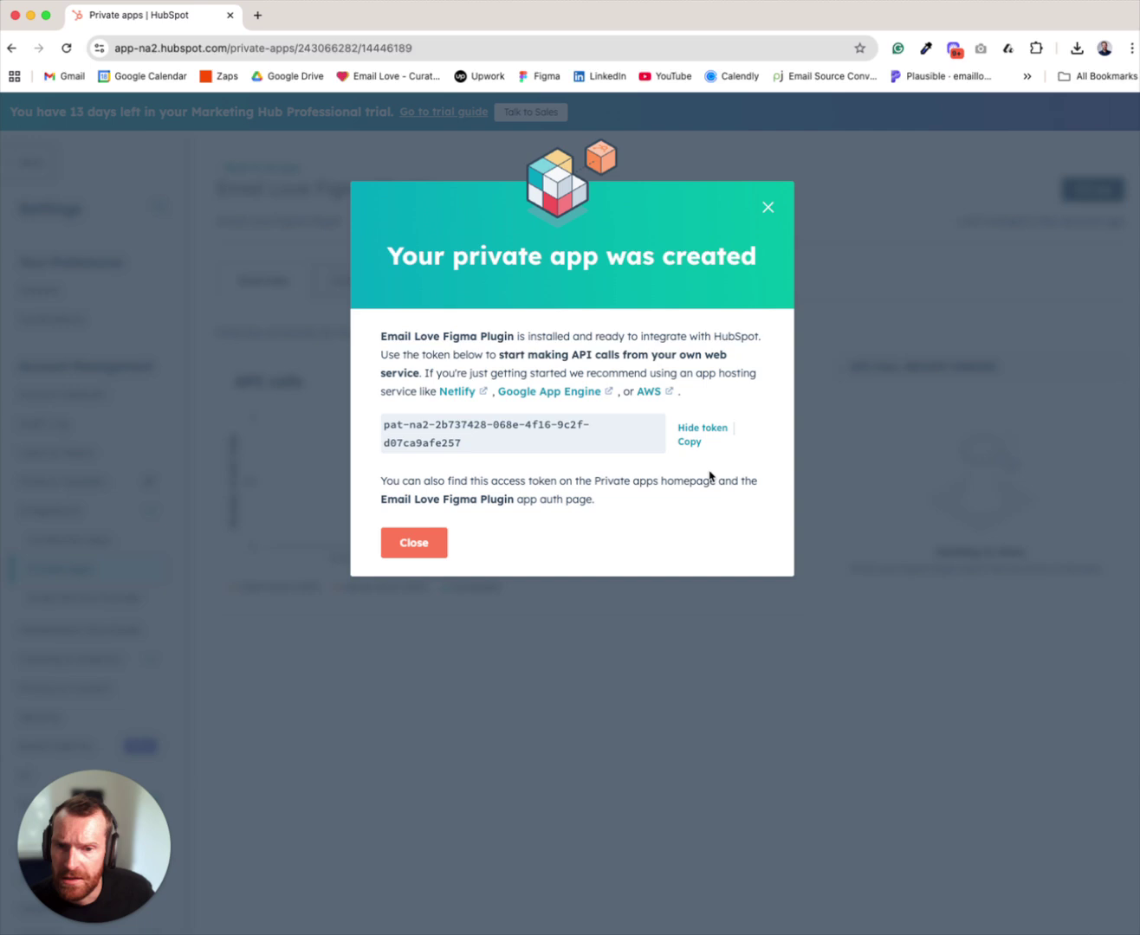
click(688, 441)
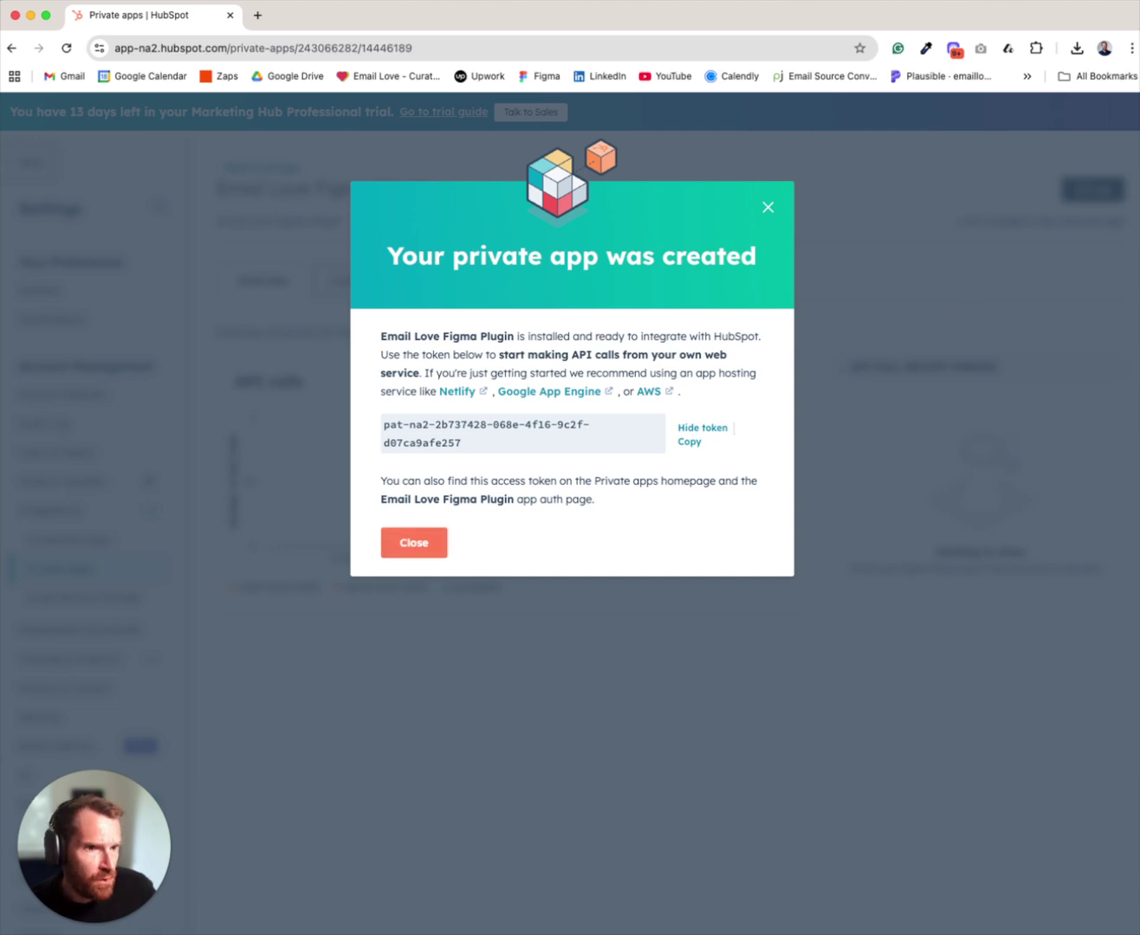
key(ctrl+Right)
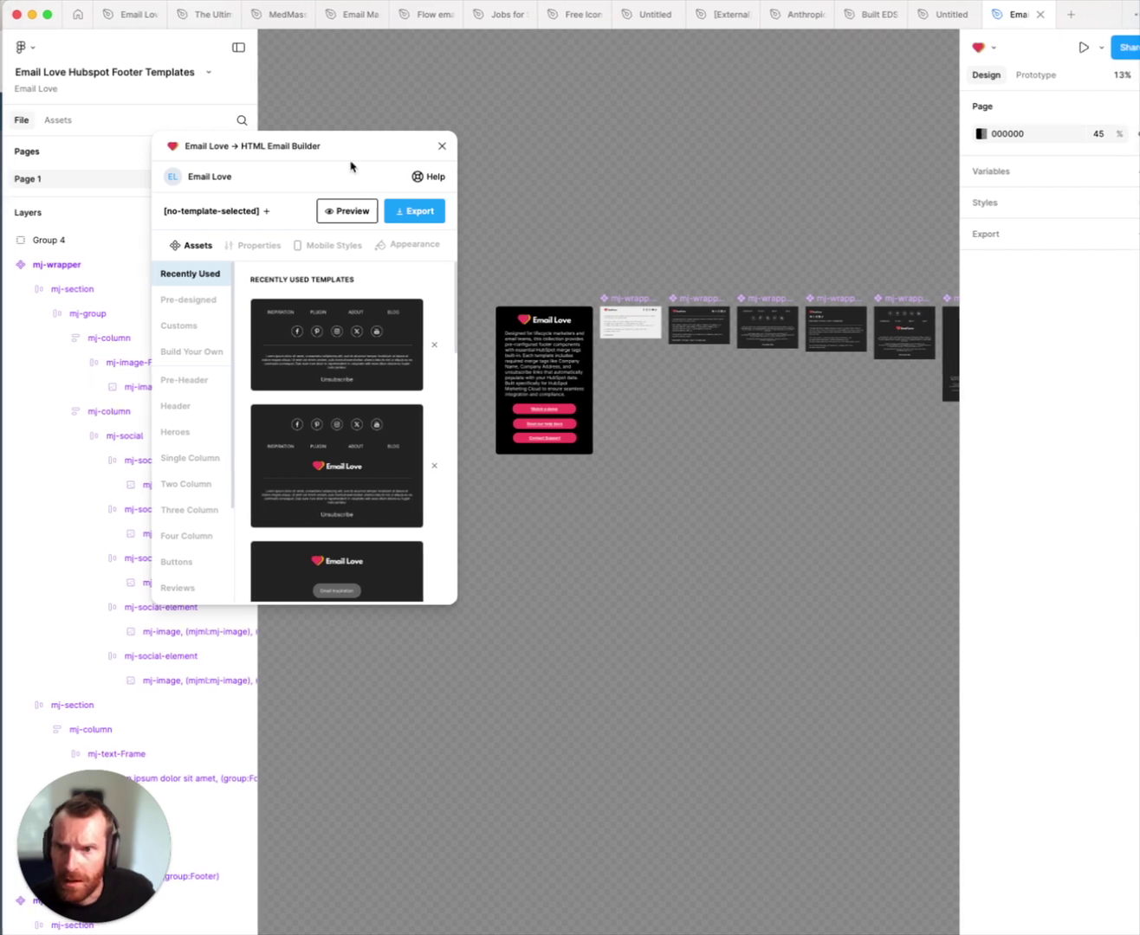
Add a new EmailLove frame on open canvas and drag the dark footer design into it
drag(349, 153, 481, 193)
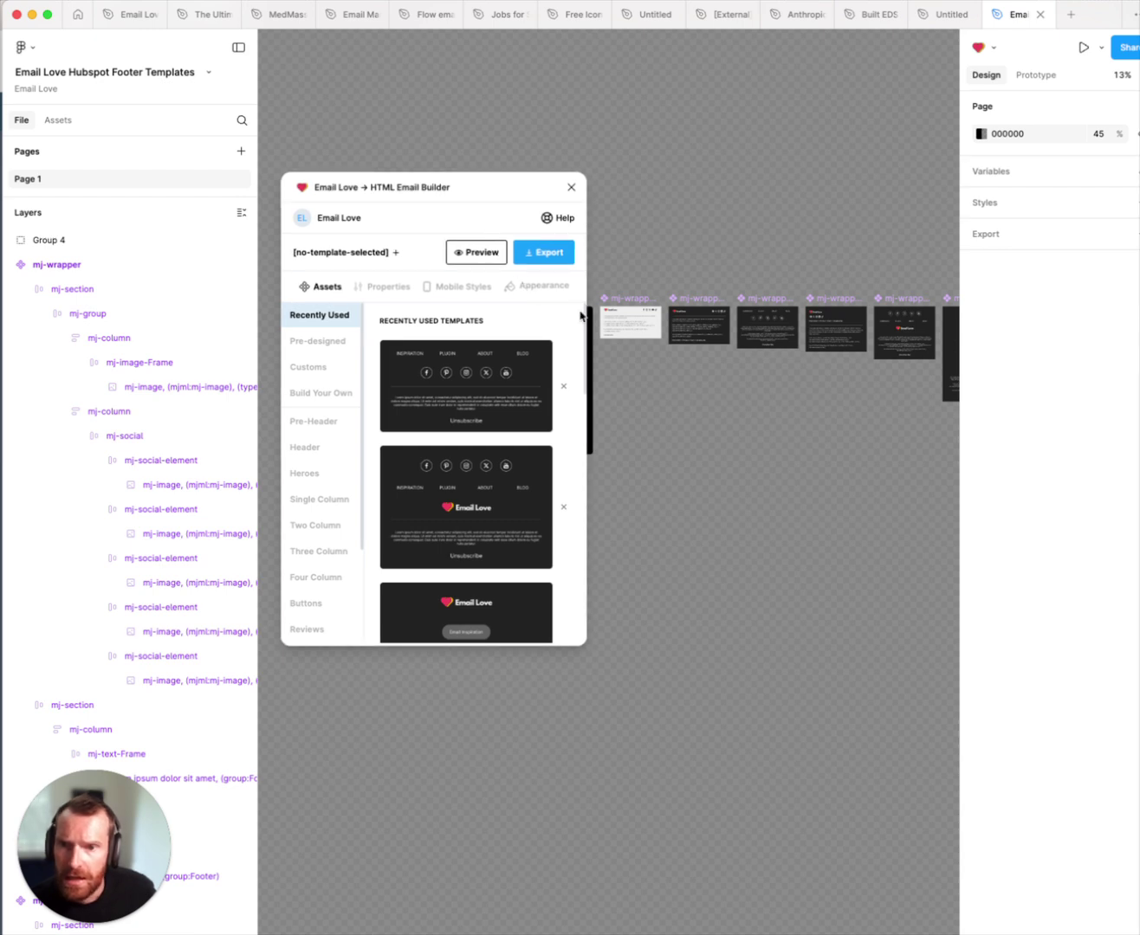
click(395, 252)
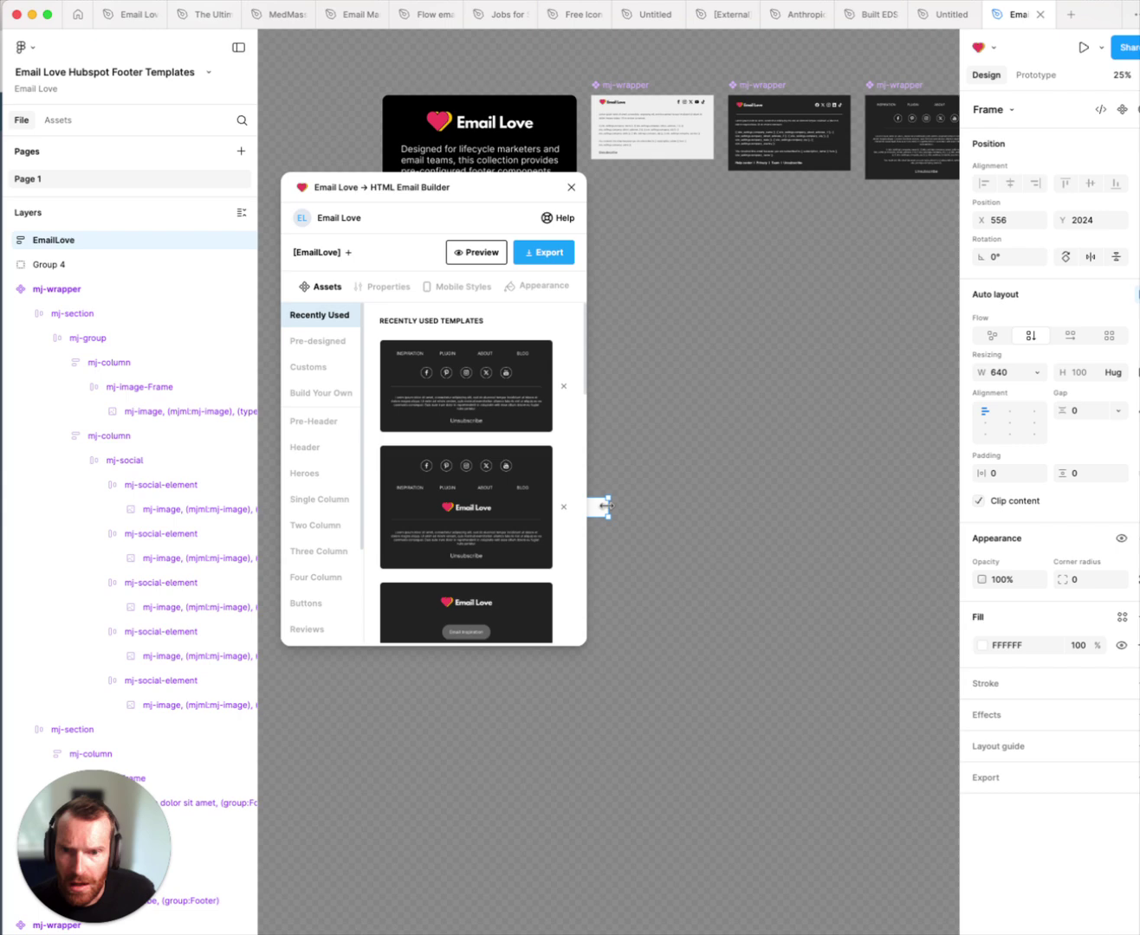
drag(600, 511, 788, 360)
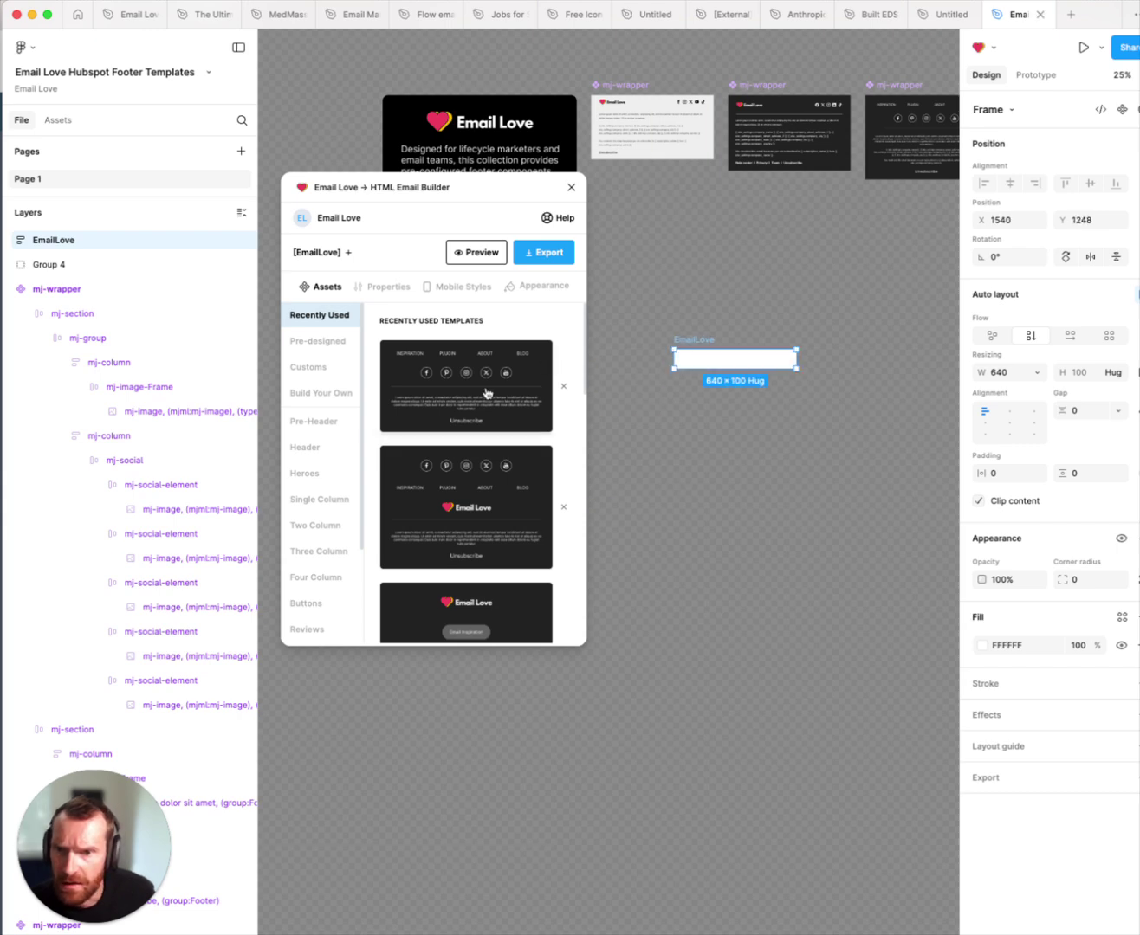
drag(744, 131, 692, 347)
Choose HubSpot as the Email Love export destination
click(545, 253)
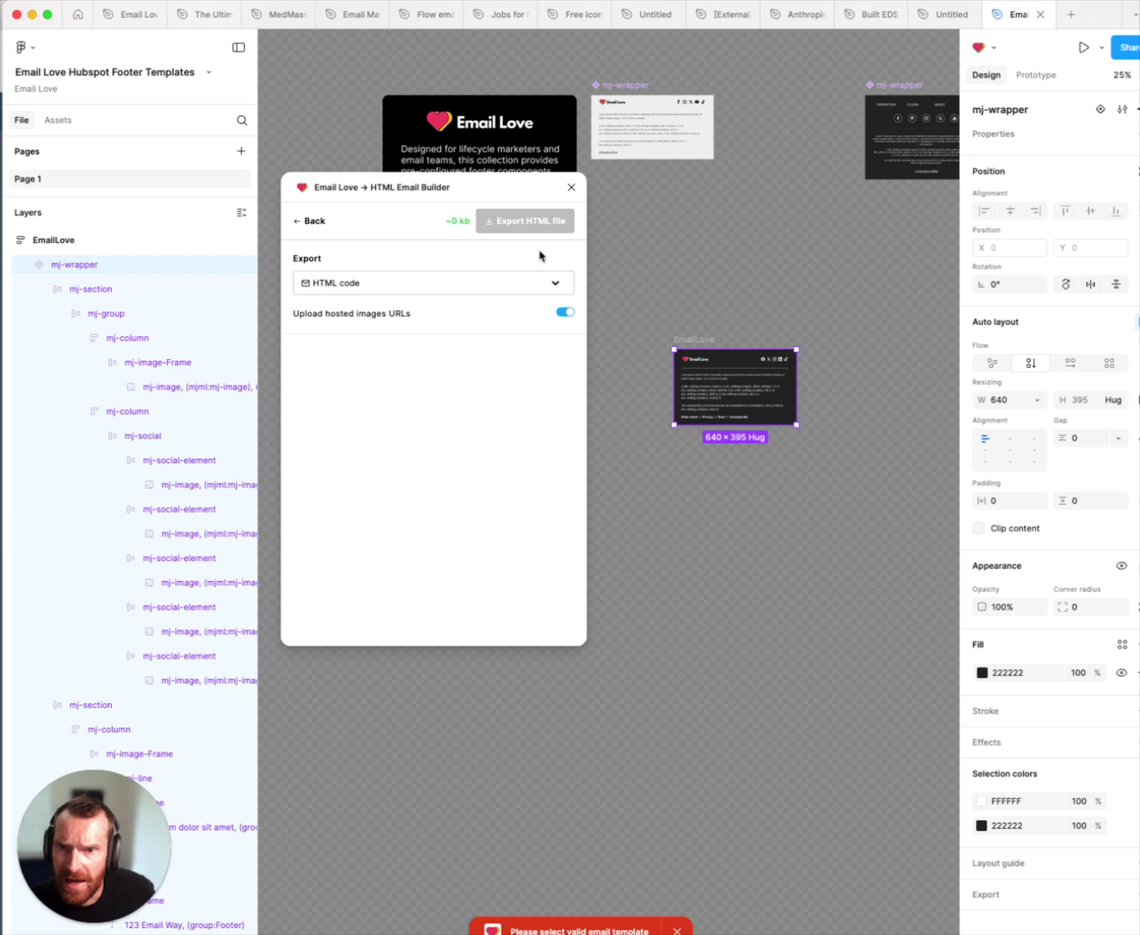
click(537, 288)
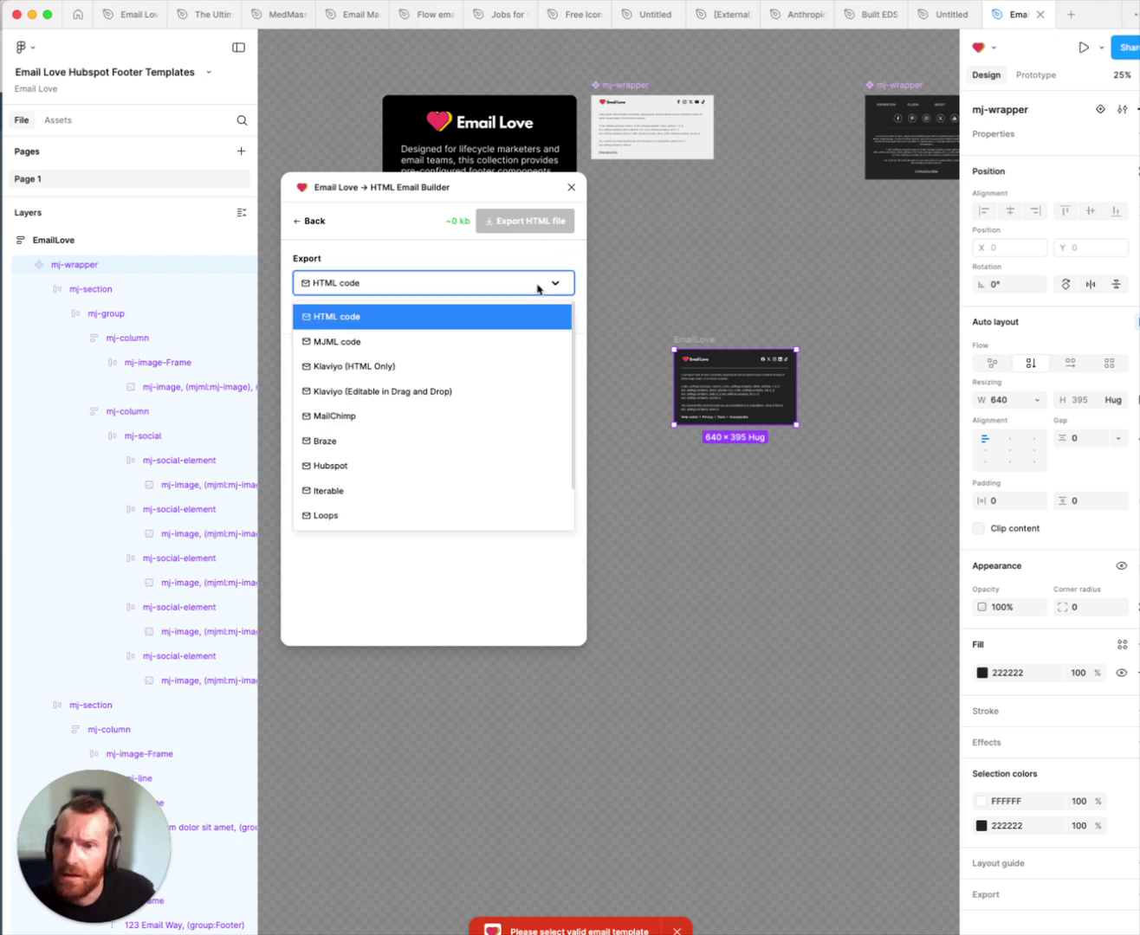
click(343, 469)
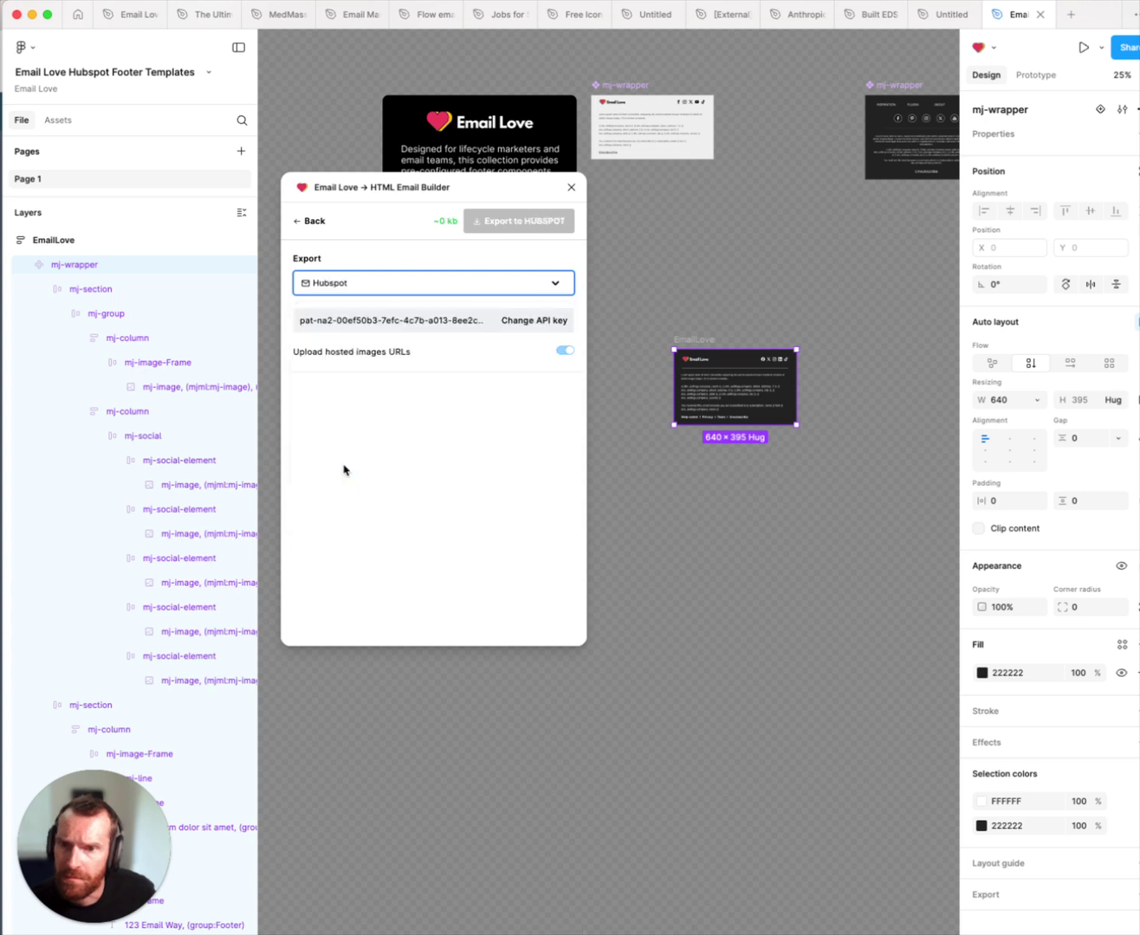
Replace the stored HubSpot API key with the copied access token and save it
click(531, 322)
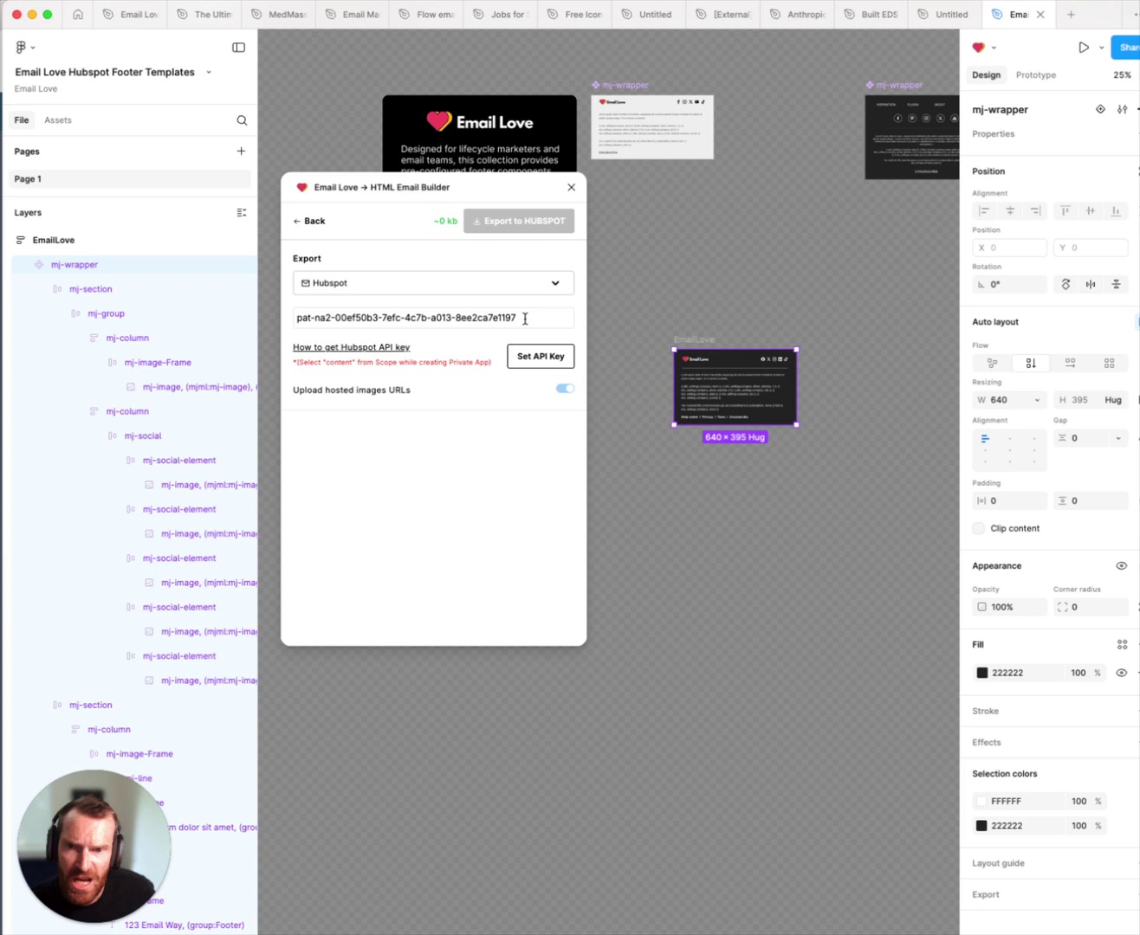
drag(537, 321, 288, 317)
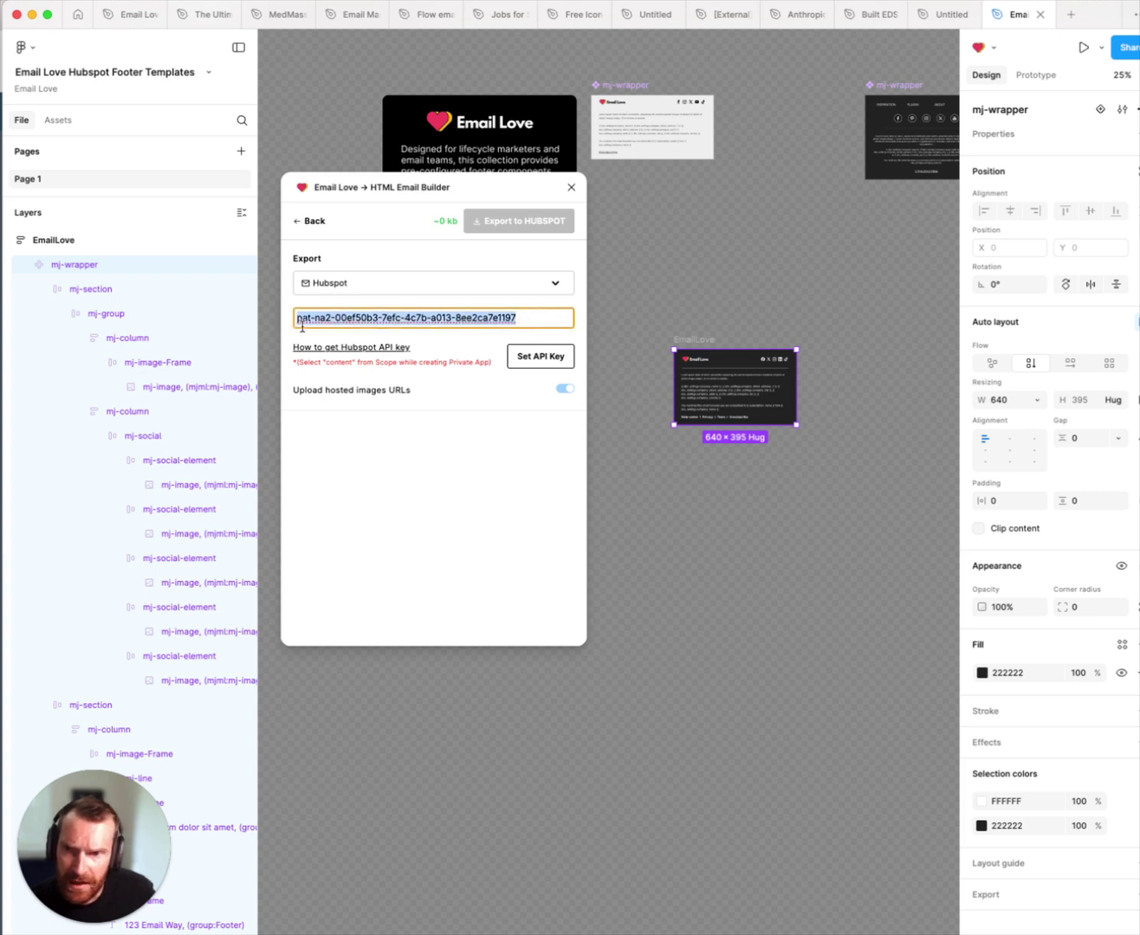
key(super+v)
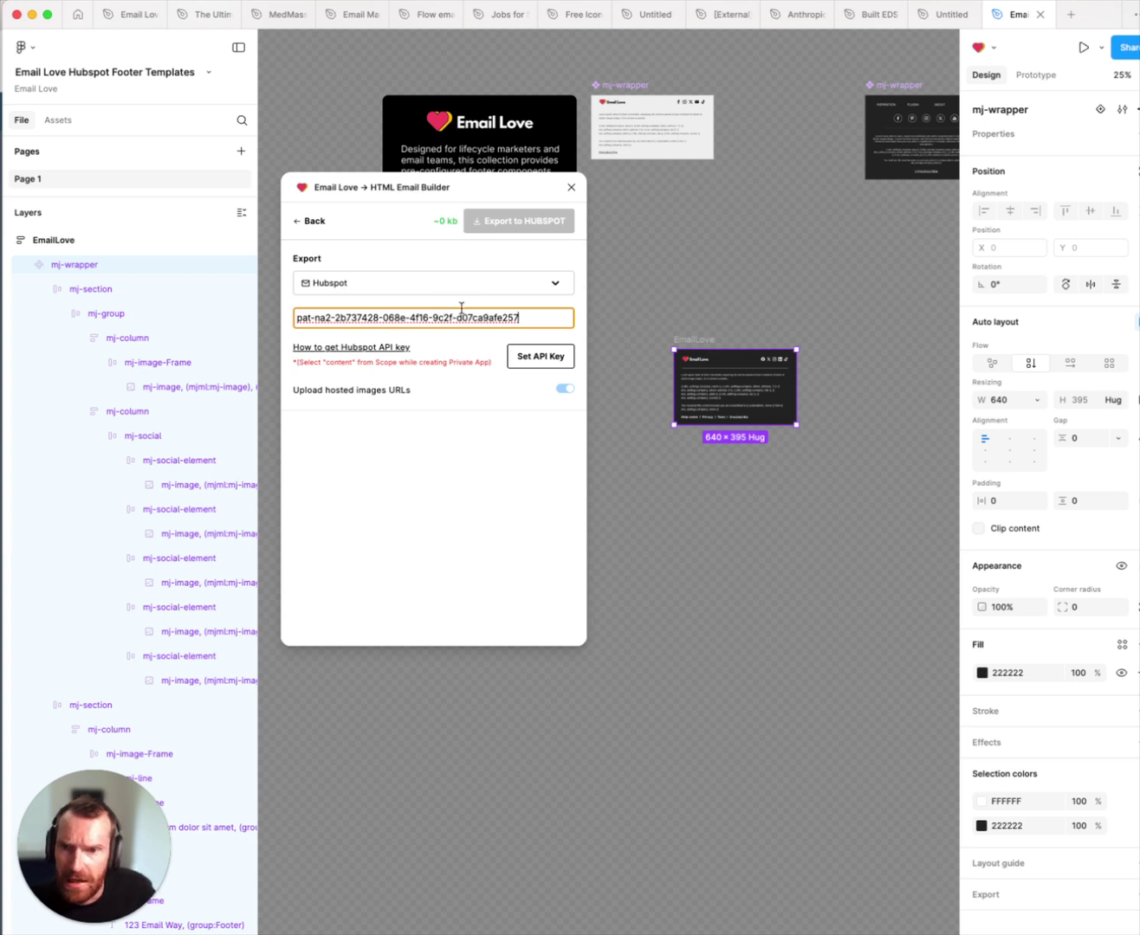
click(535, 359)
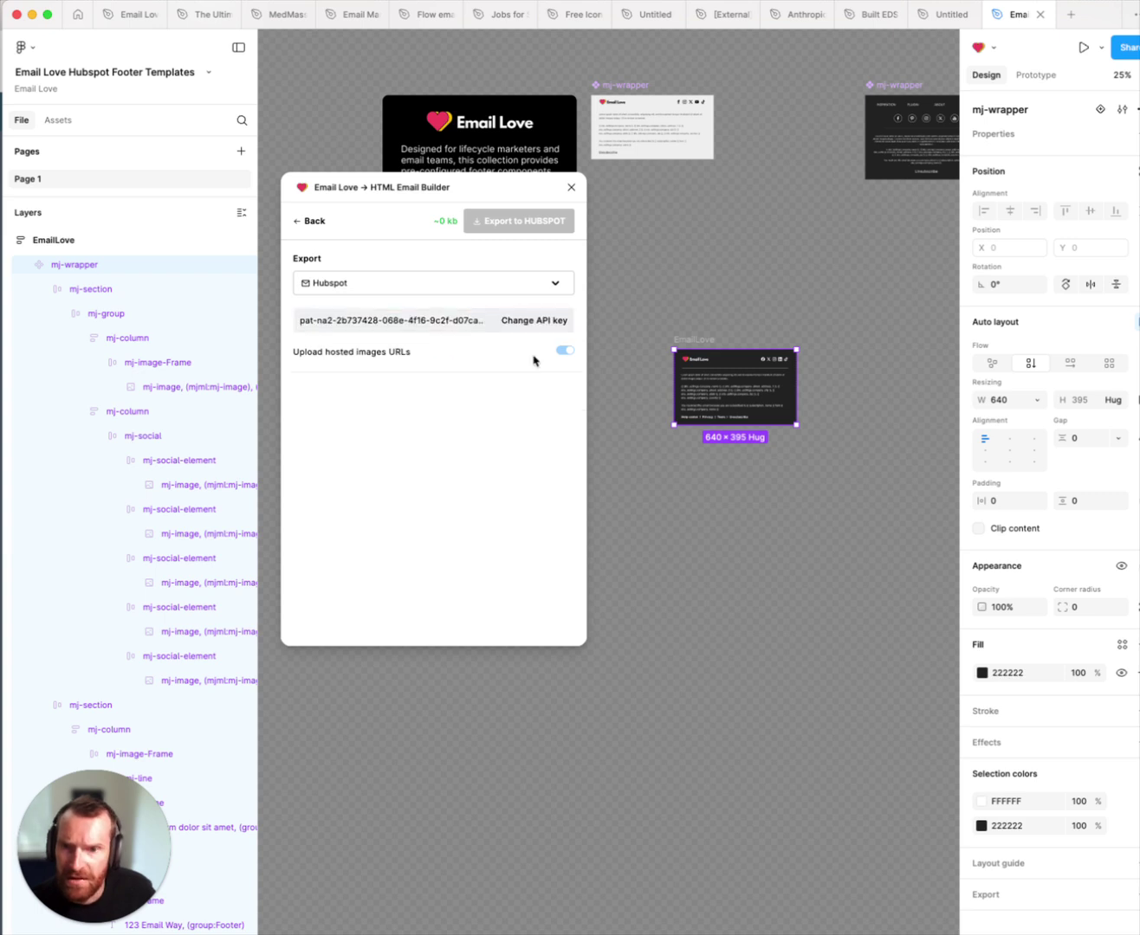
Insert the white hero template from Heroes and move it above the dark footer
click(697, 340)
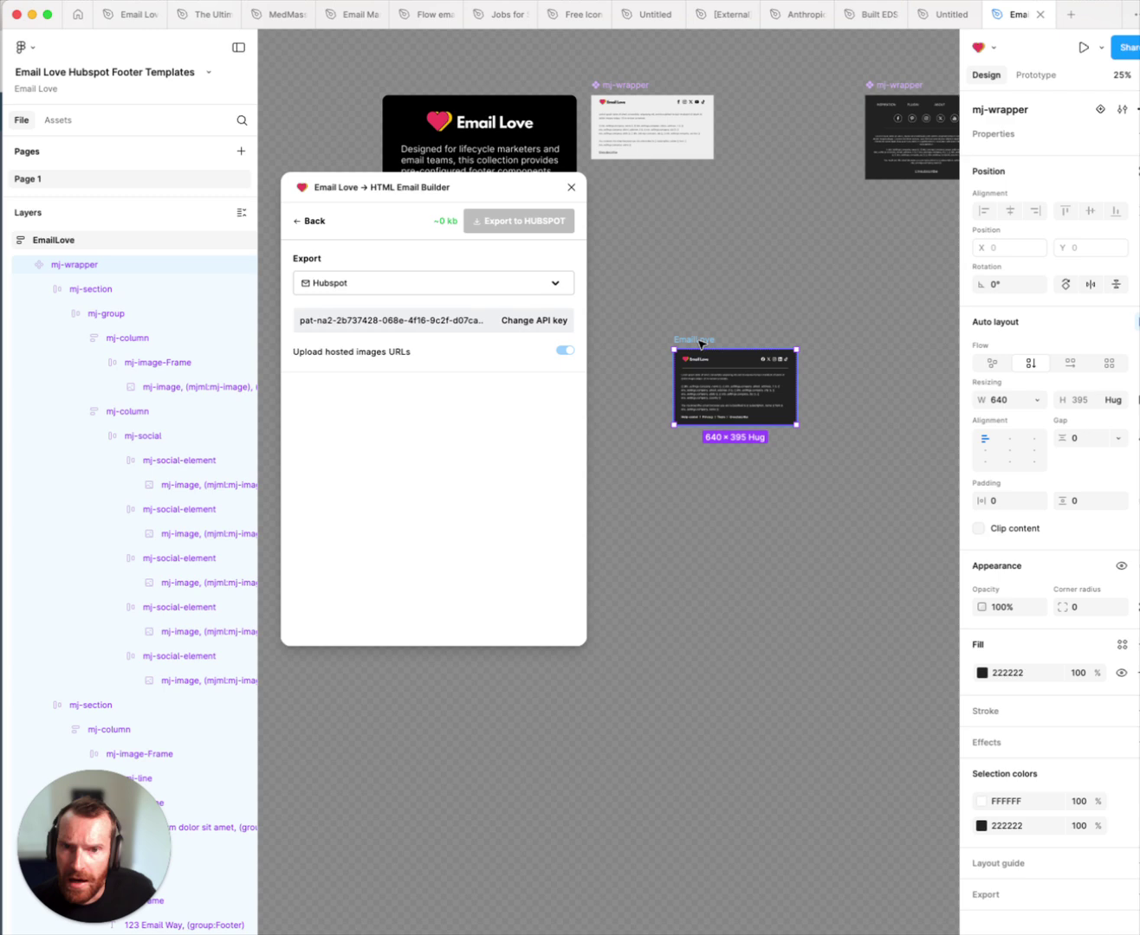
click(311, 222)
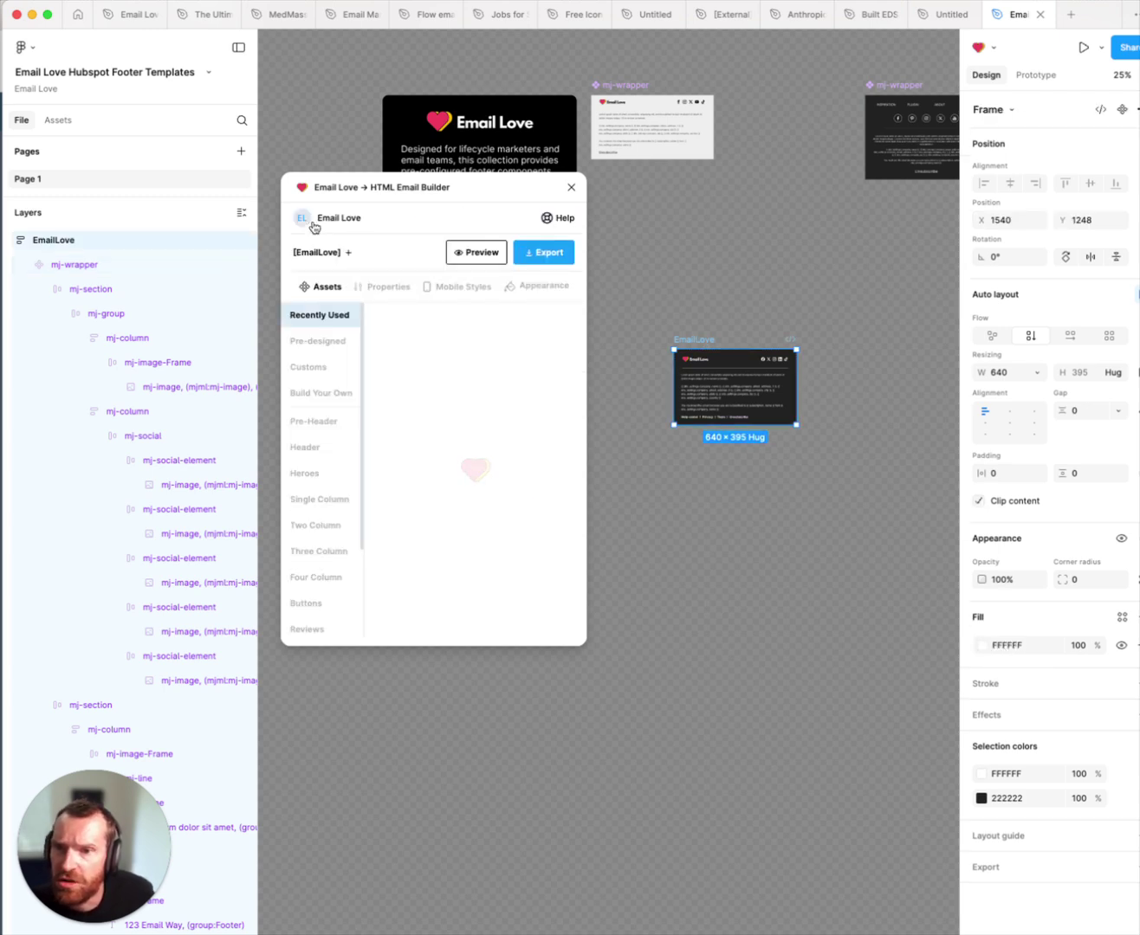
click(309, 474)
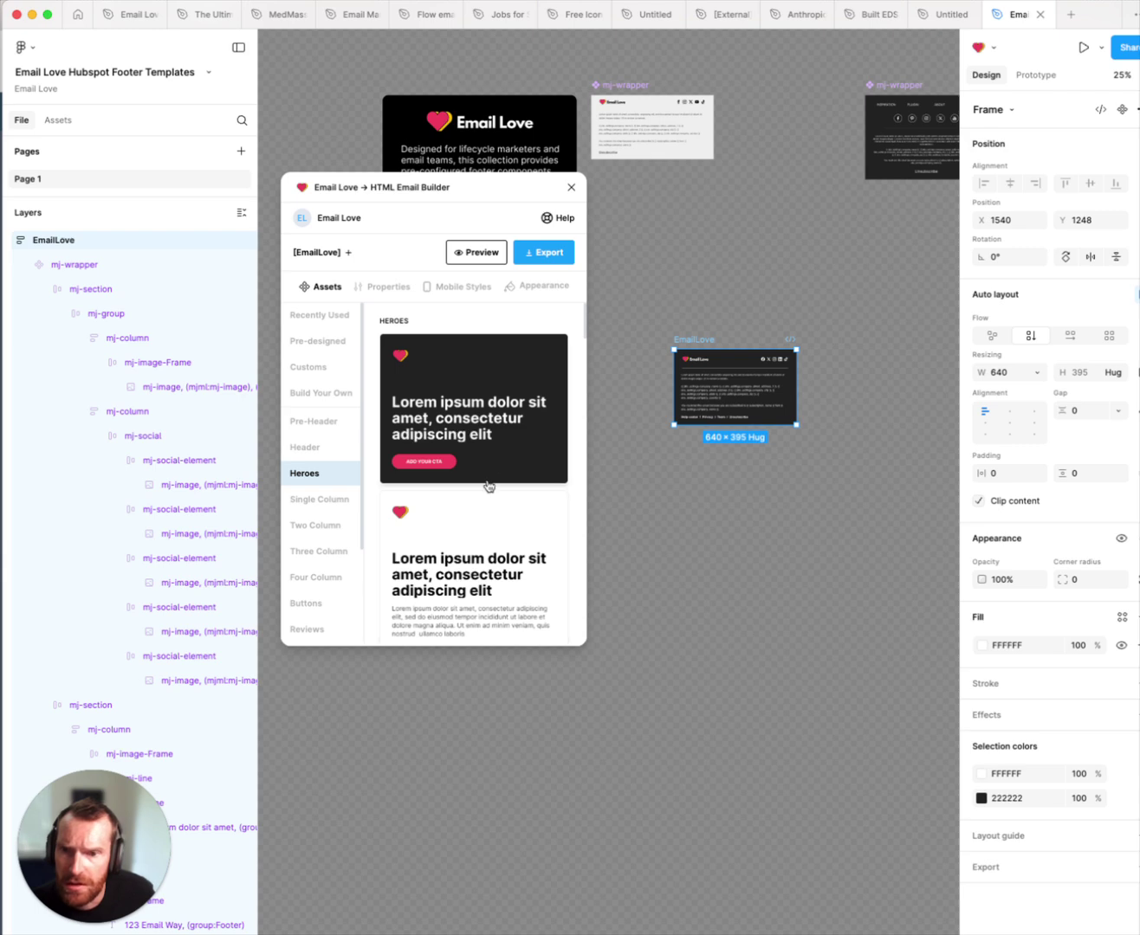
click(481, 542)
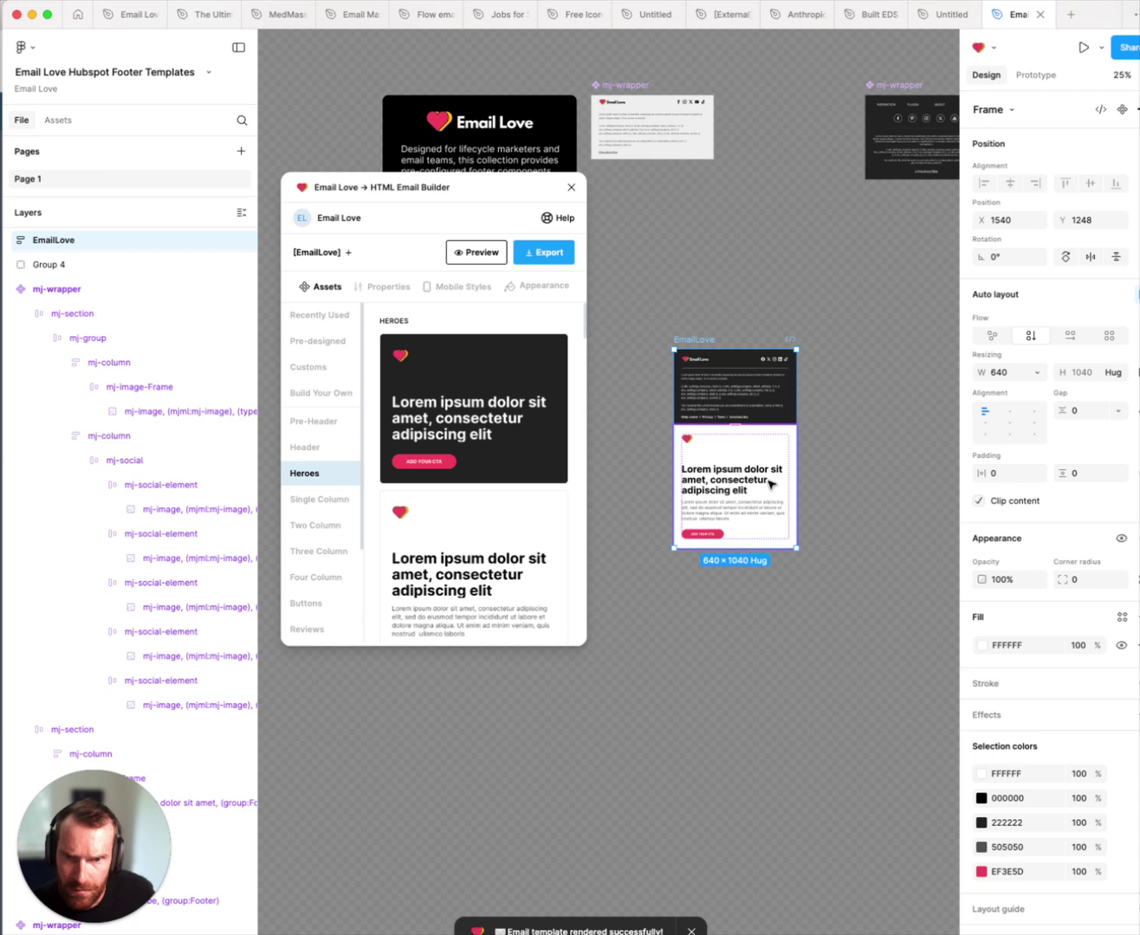
click(729, 459)
drag(748, 429, 757, 275)
Zoom in to 100% to inspect the combined email's social footer
click(754, 579)
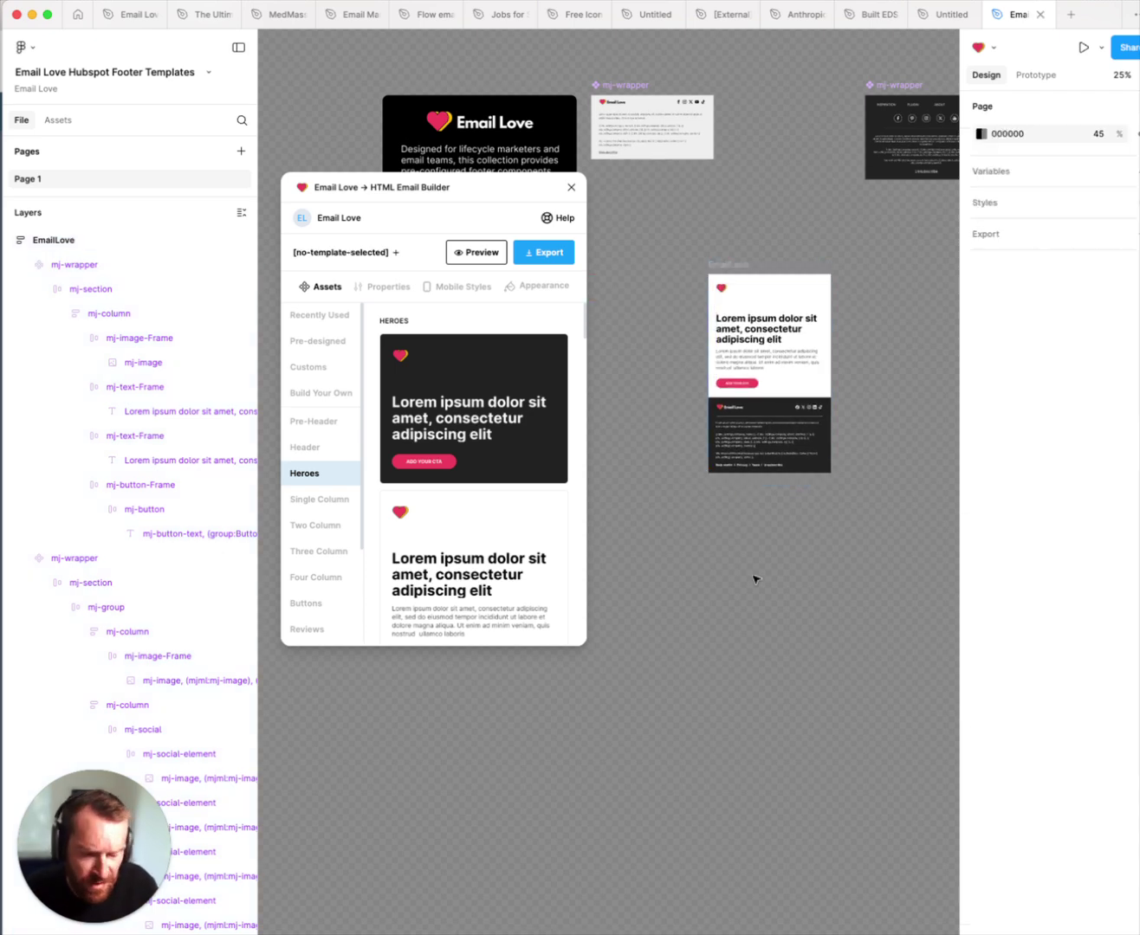
key(plus)
scroll(754, 580, up, 10)
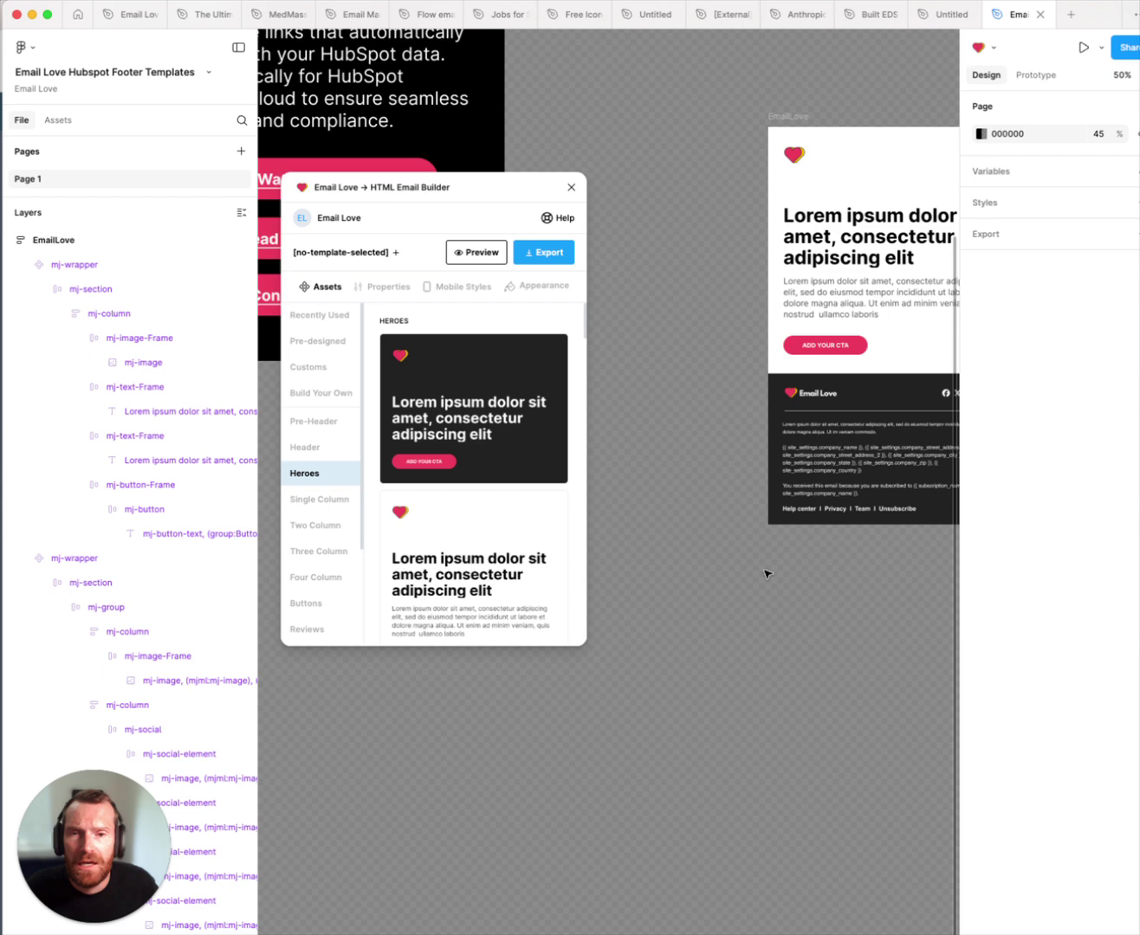
scroll(763, 576, right, 8)
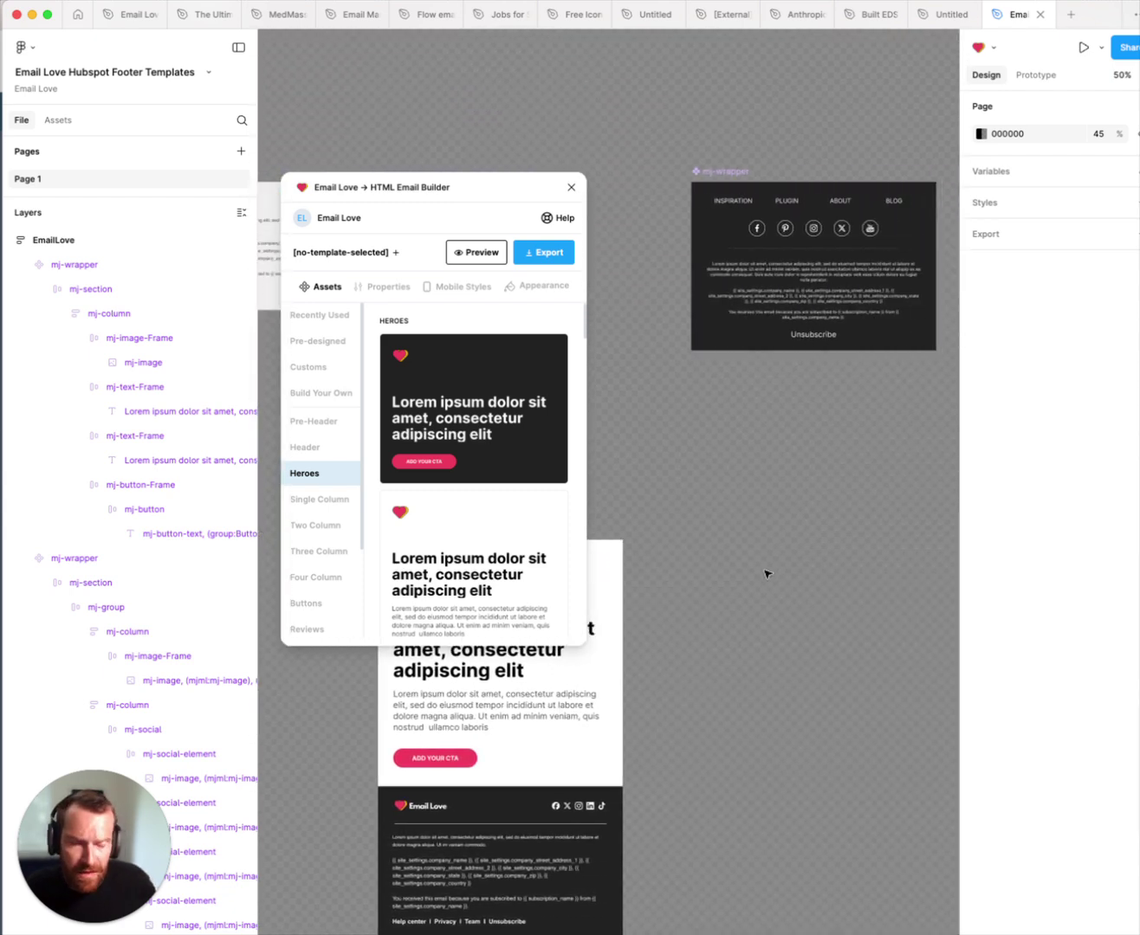
key(plus)
scroll(766, 574, up, 5)
scroll(765, 577, right, 4)
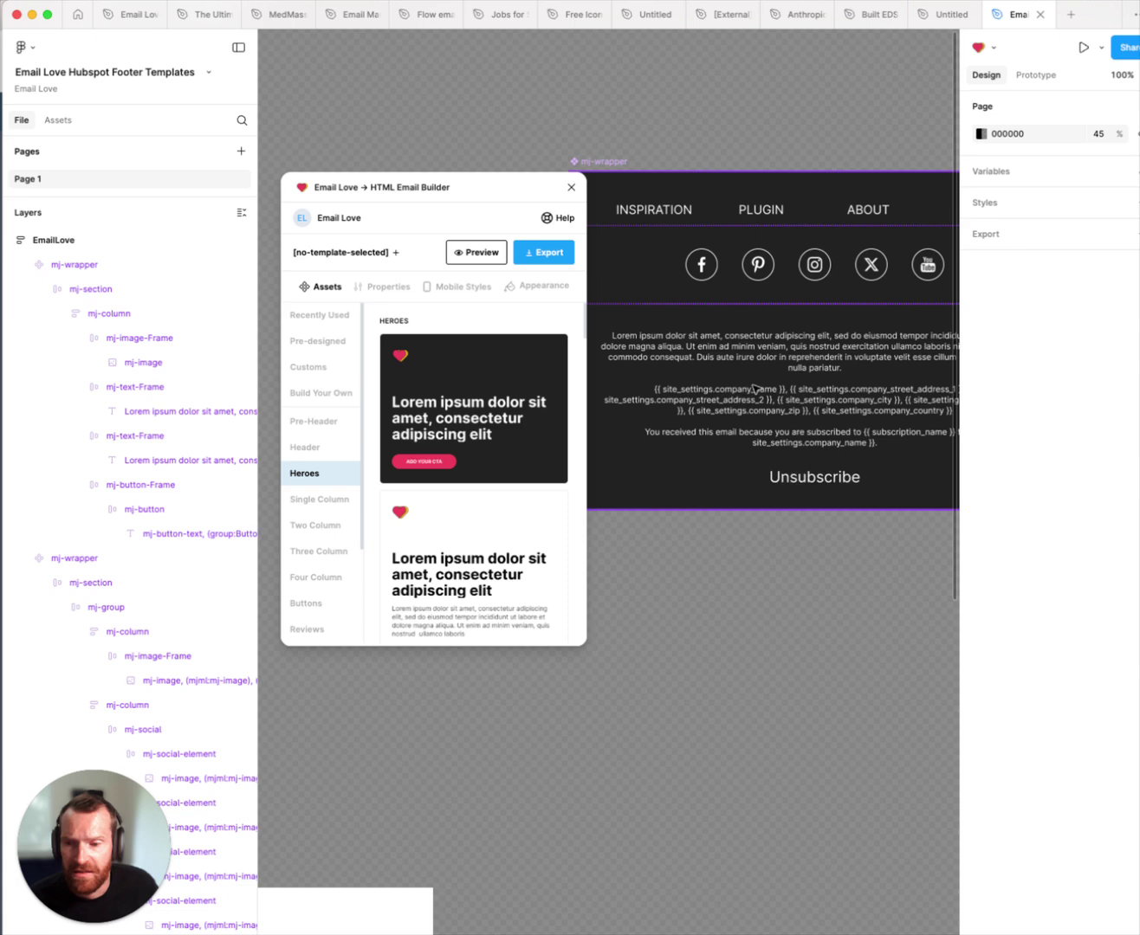
Check the footer's body text layer, then zoom out to view all email frames
click(761, 400)
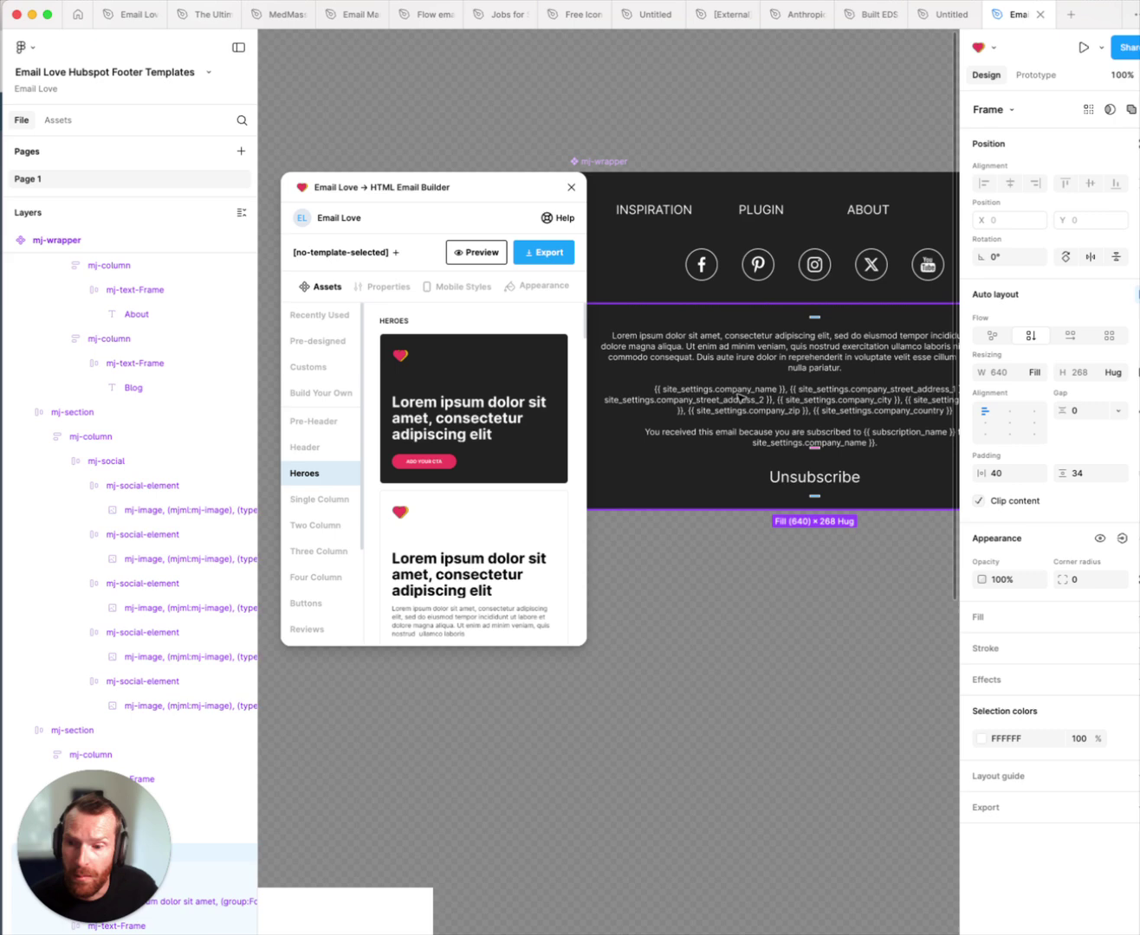
scroll(716, 399, right, 3)
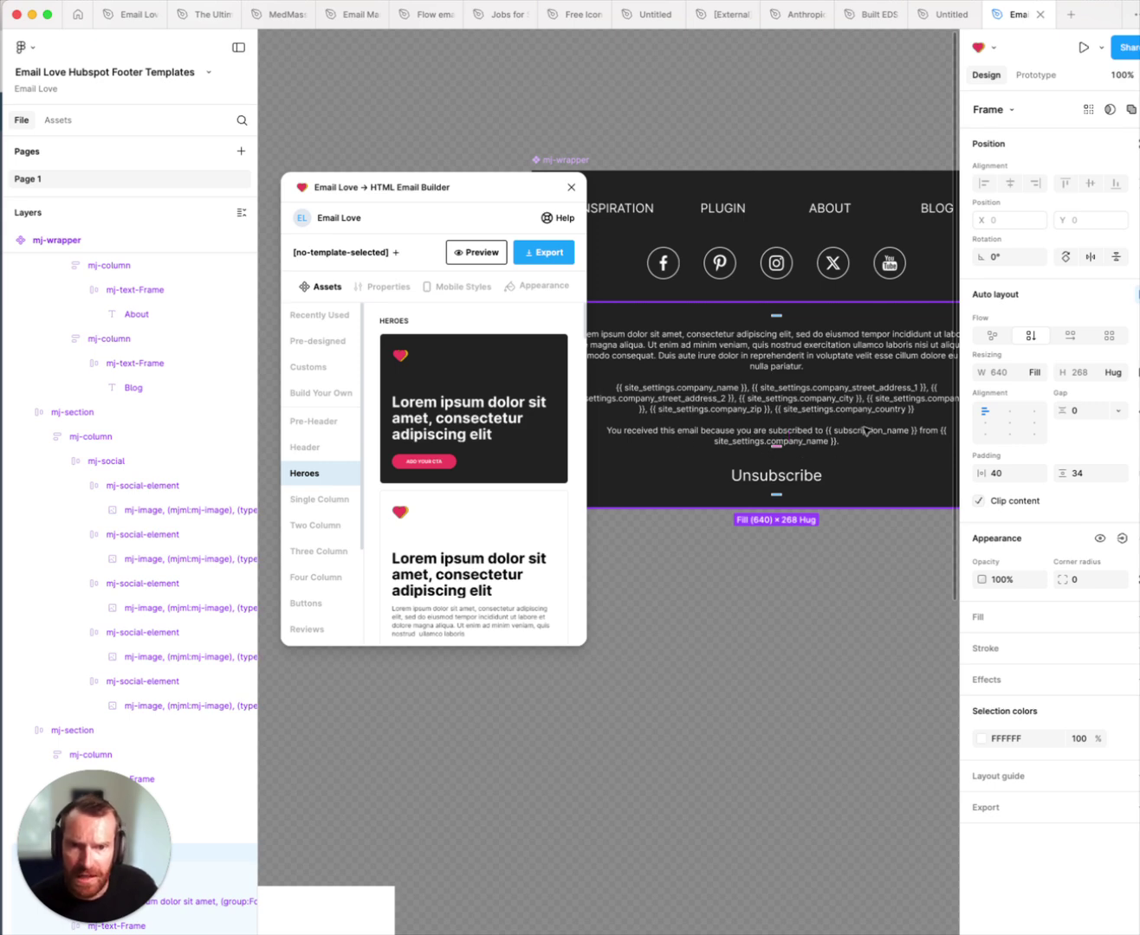
double_click(758, 408)
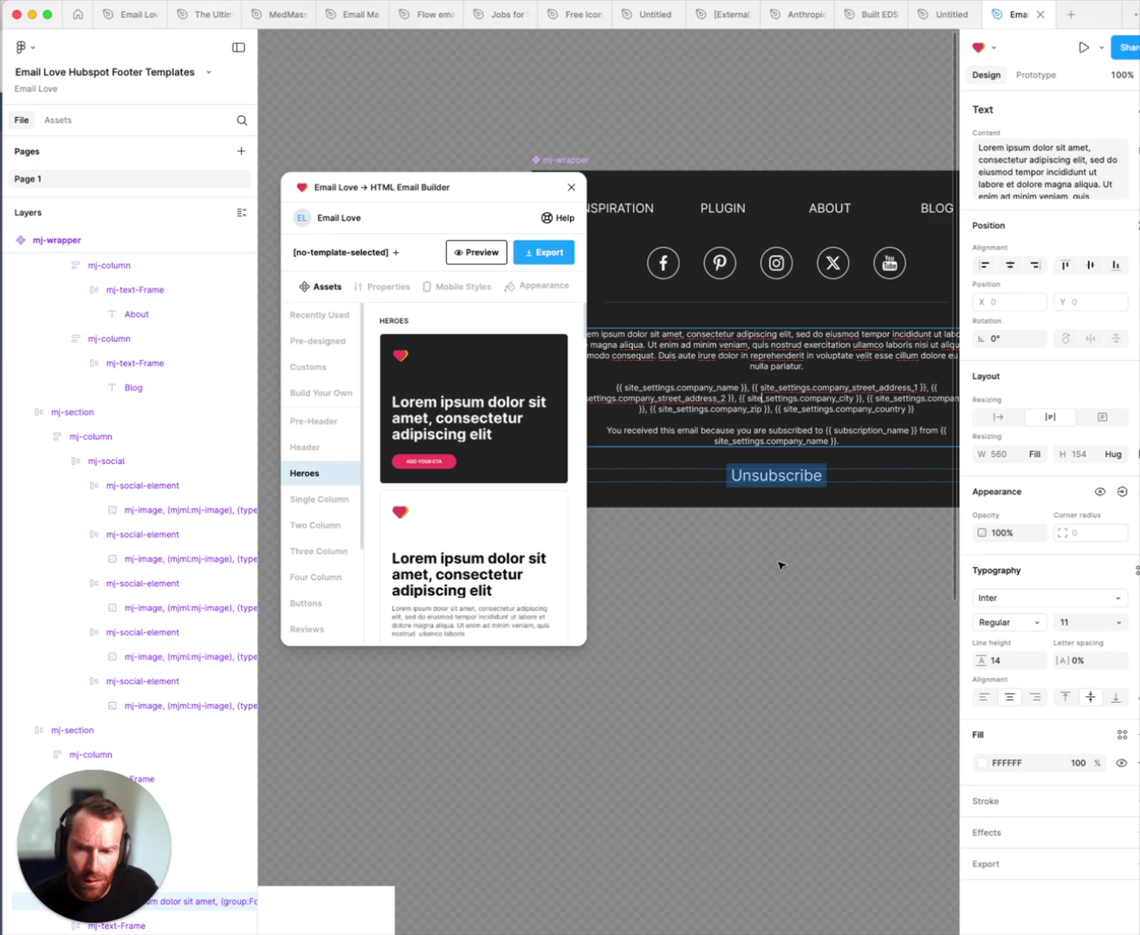
key(Escape)
click(782, 601)
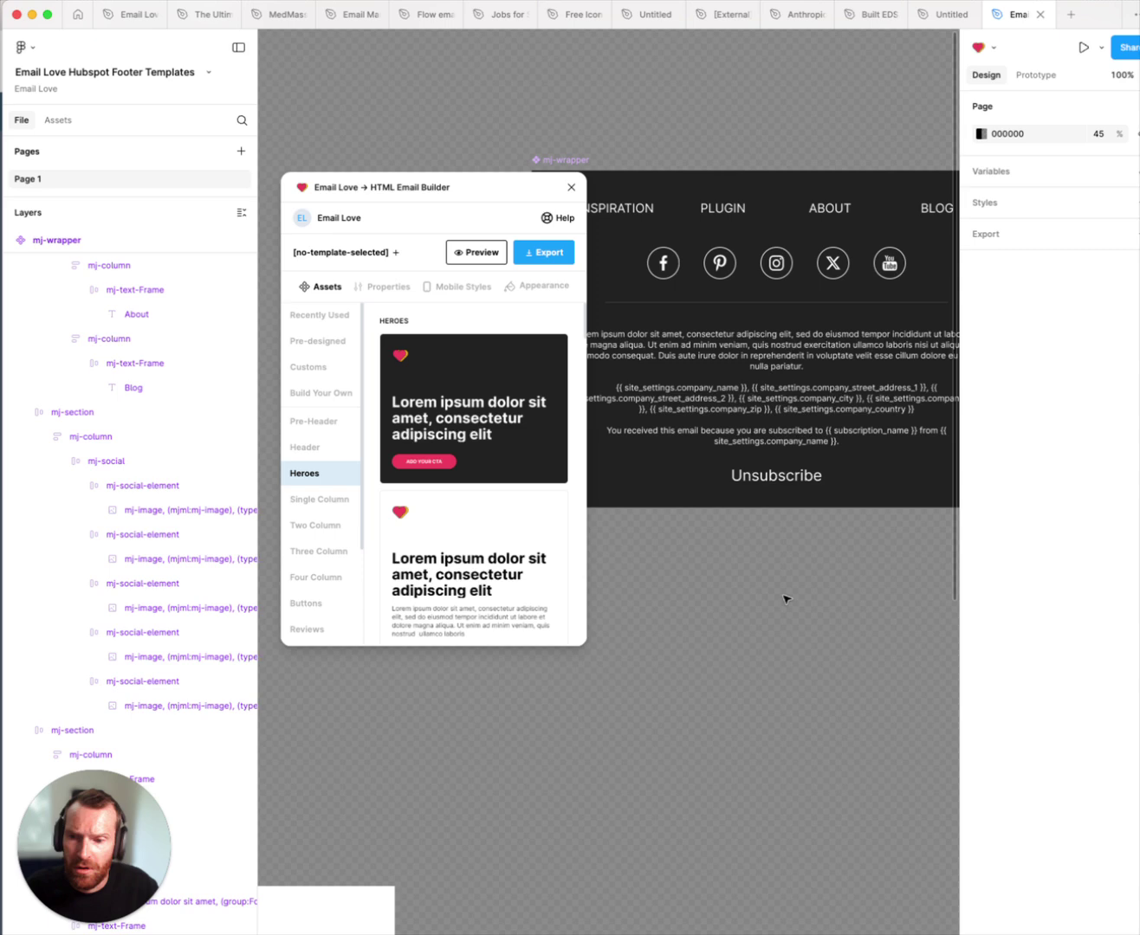
key(minus)
key(minus)
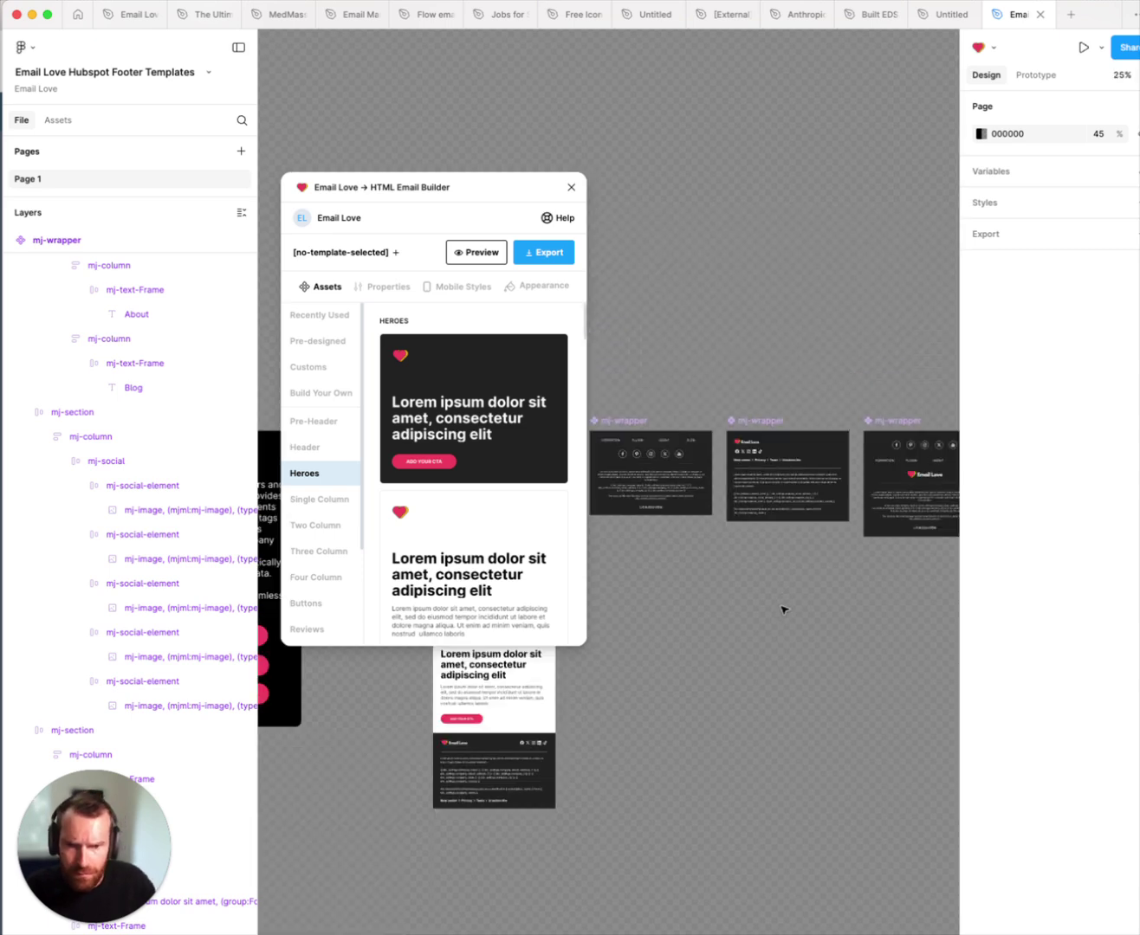
Move the hero-and-footer frame into open space and rename it 'Campaign Name'
scroll(784, 611, left, 5)
click(666, 603)
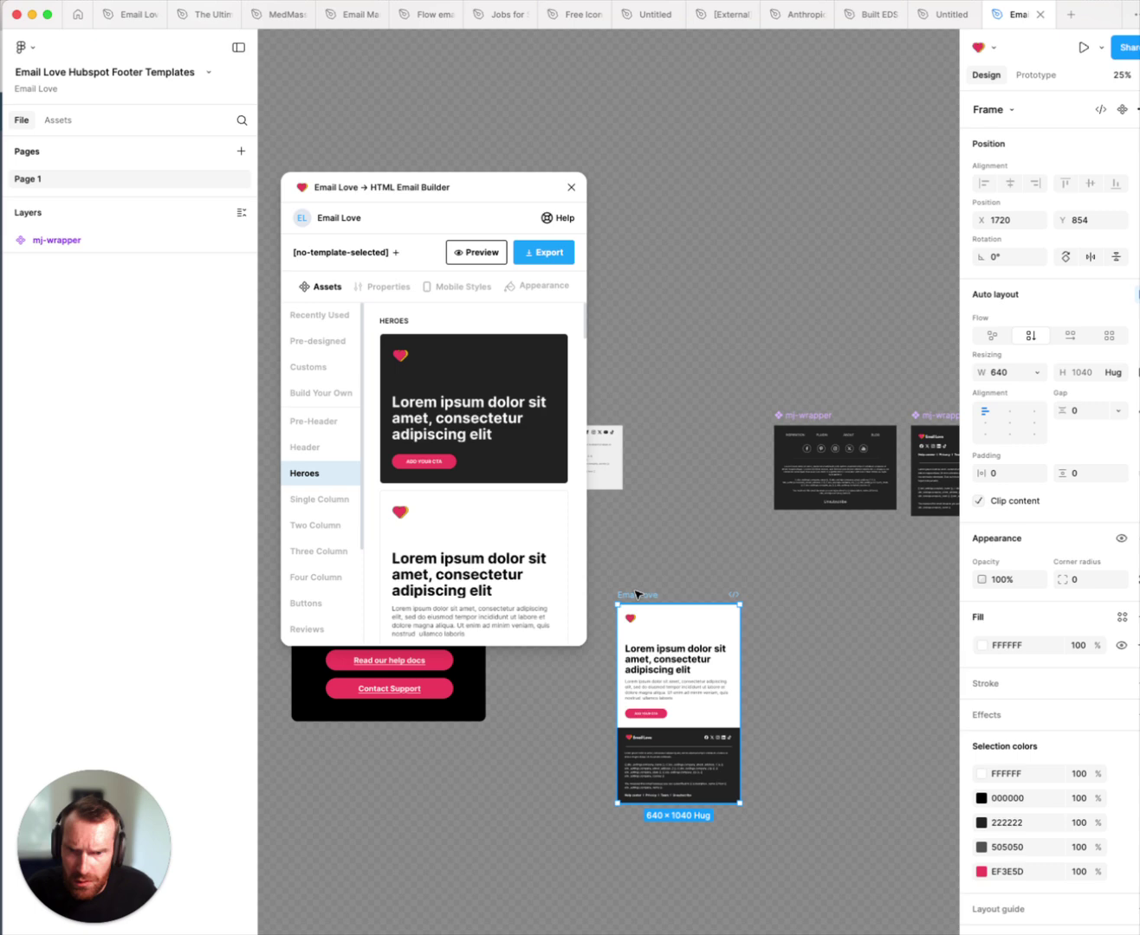
drag(637, 598, 694, 574)
double_click(693, 571)
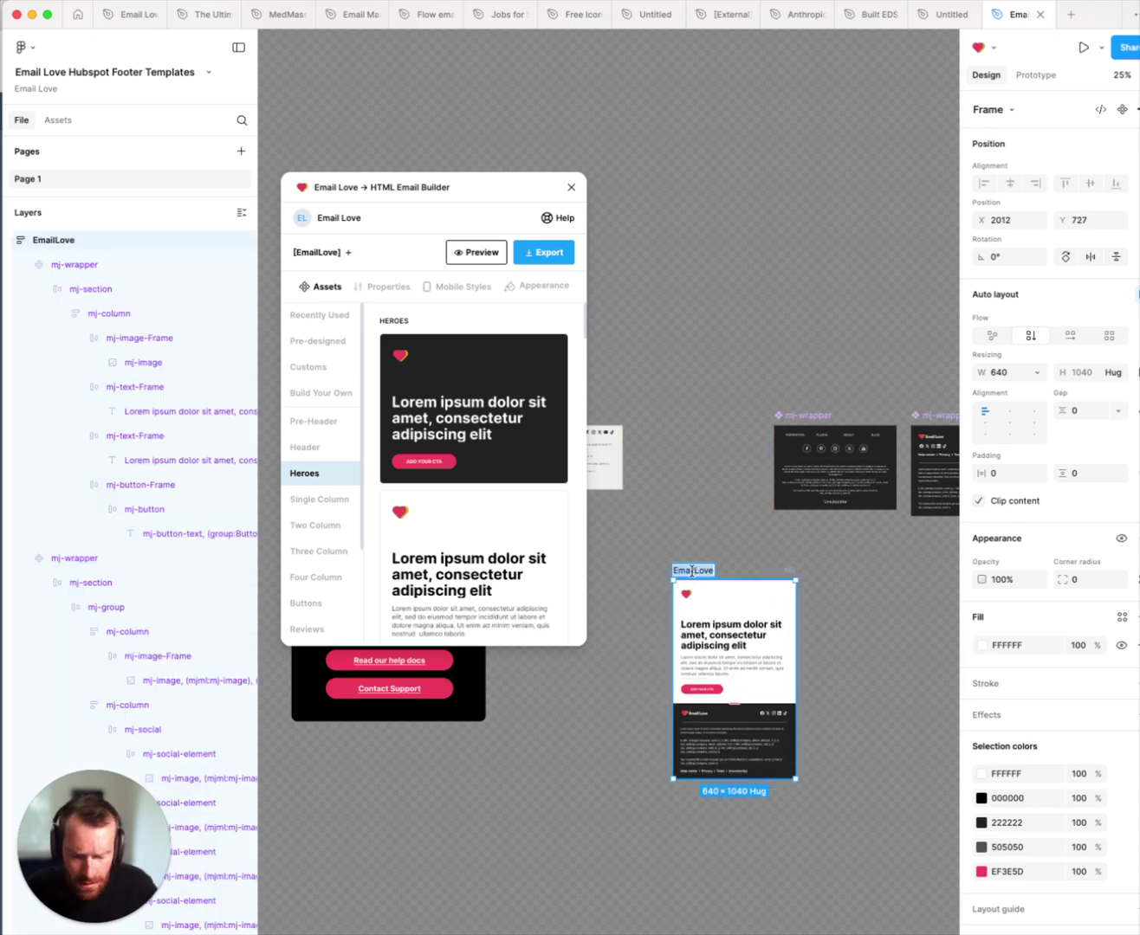
text(Campaign N)
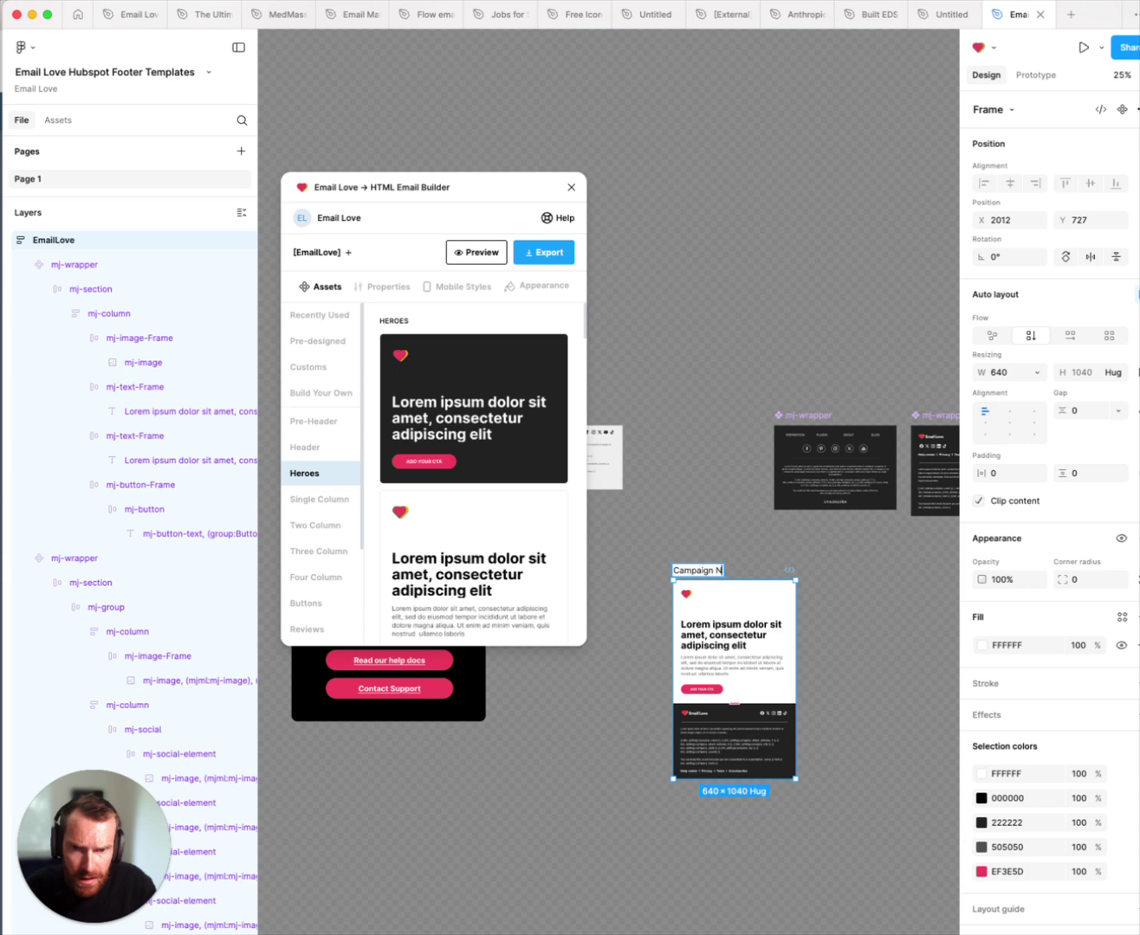
text(ame)
click(856, 601)
Select the Campaign Name frame and set its Email Love export target to HubSpot
click(693, 571)
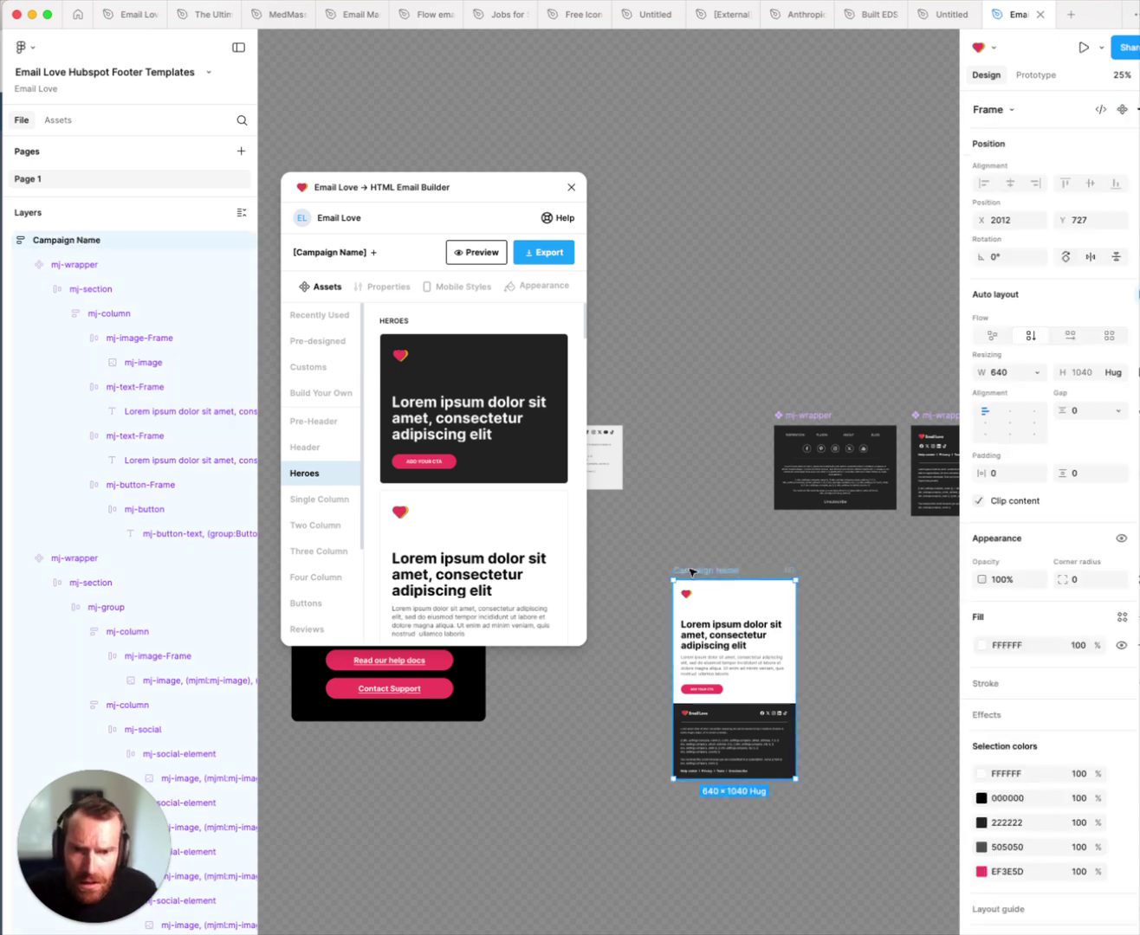
click(547, 256)
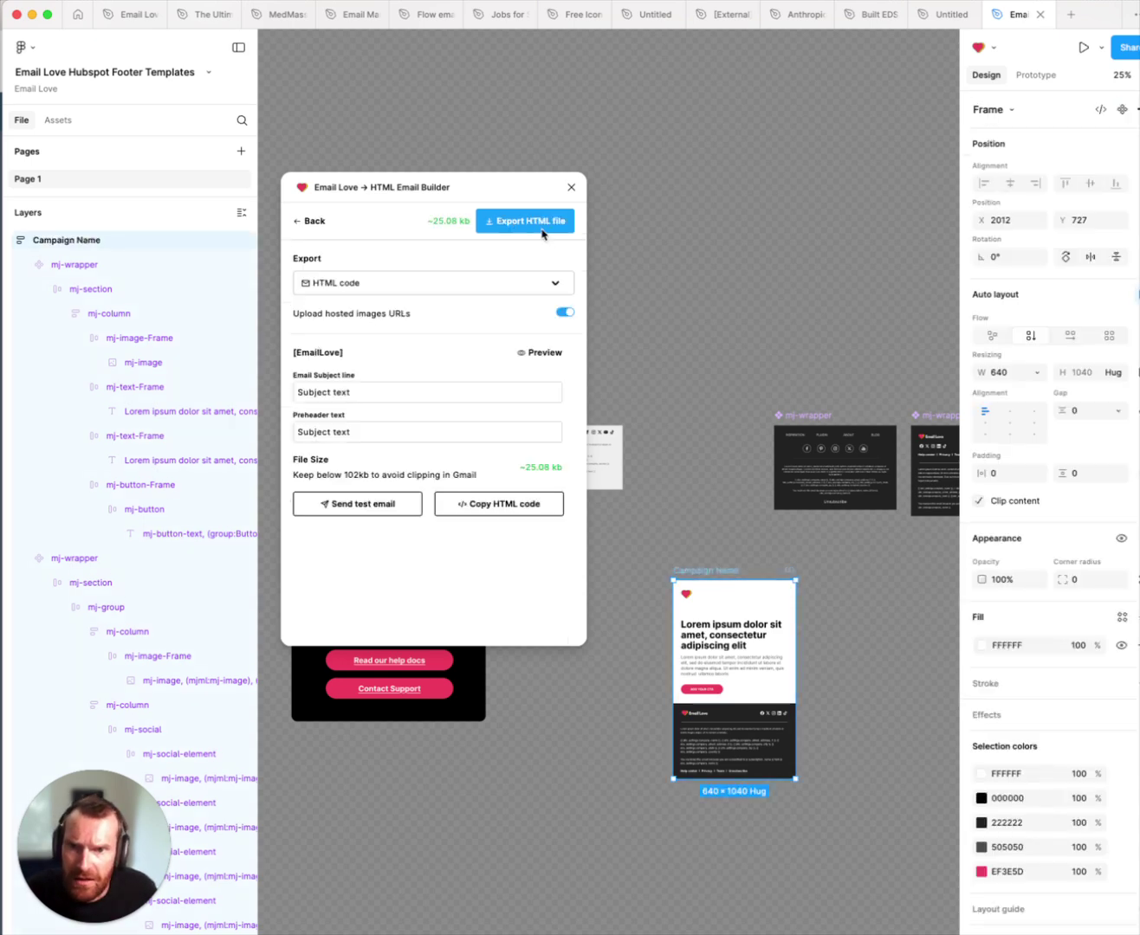
click(529, 284)
click(337, 466)
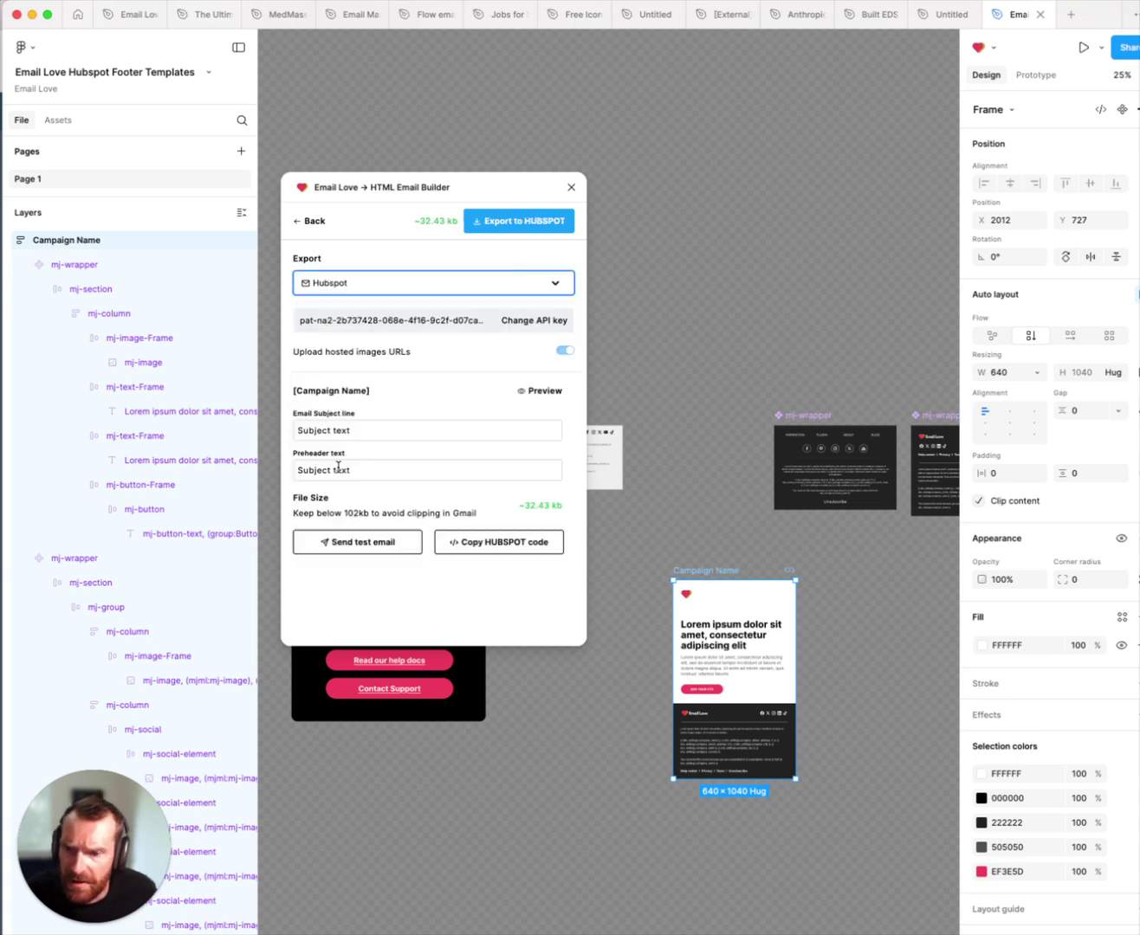
Export the design to HubSpot, then start a new regular marketing email
click(521, 223)
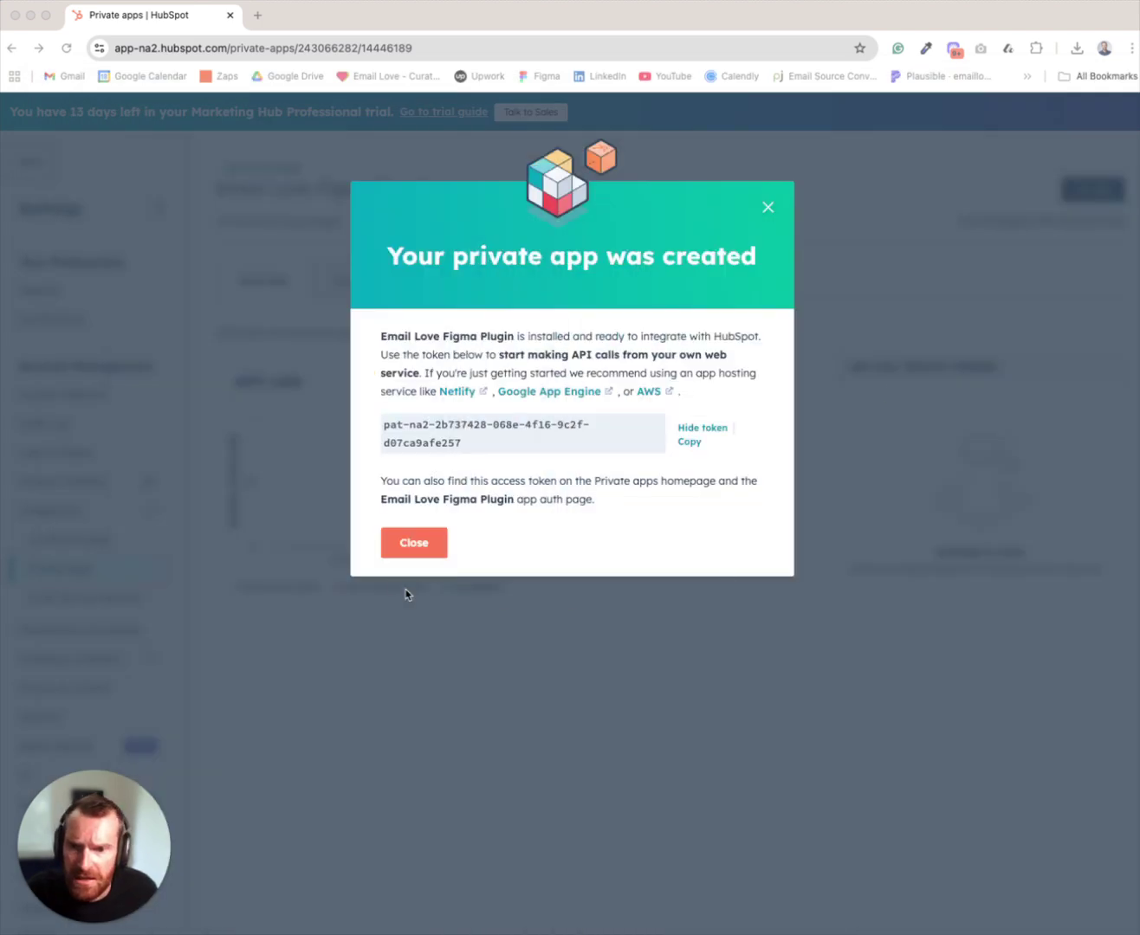
click(403, 546)
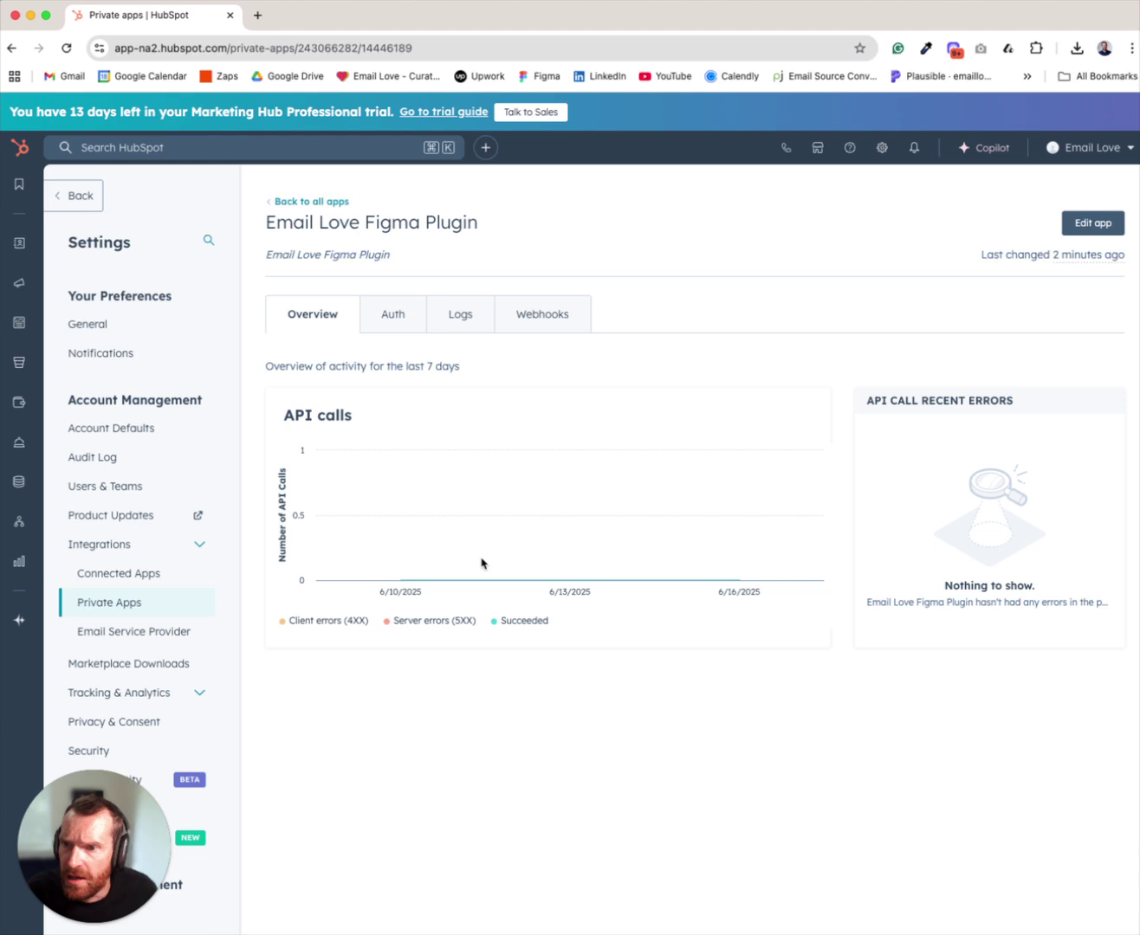
mouse_move(19, 284)
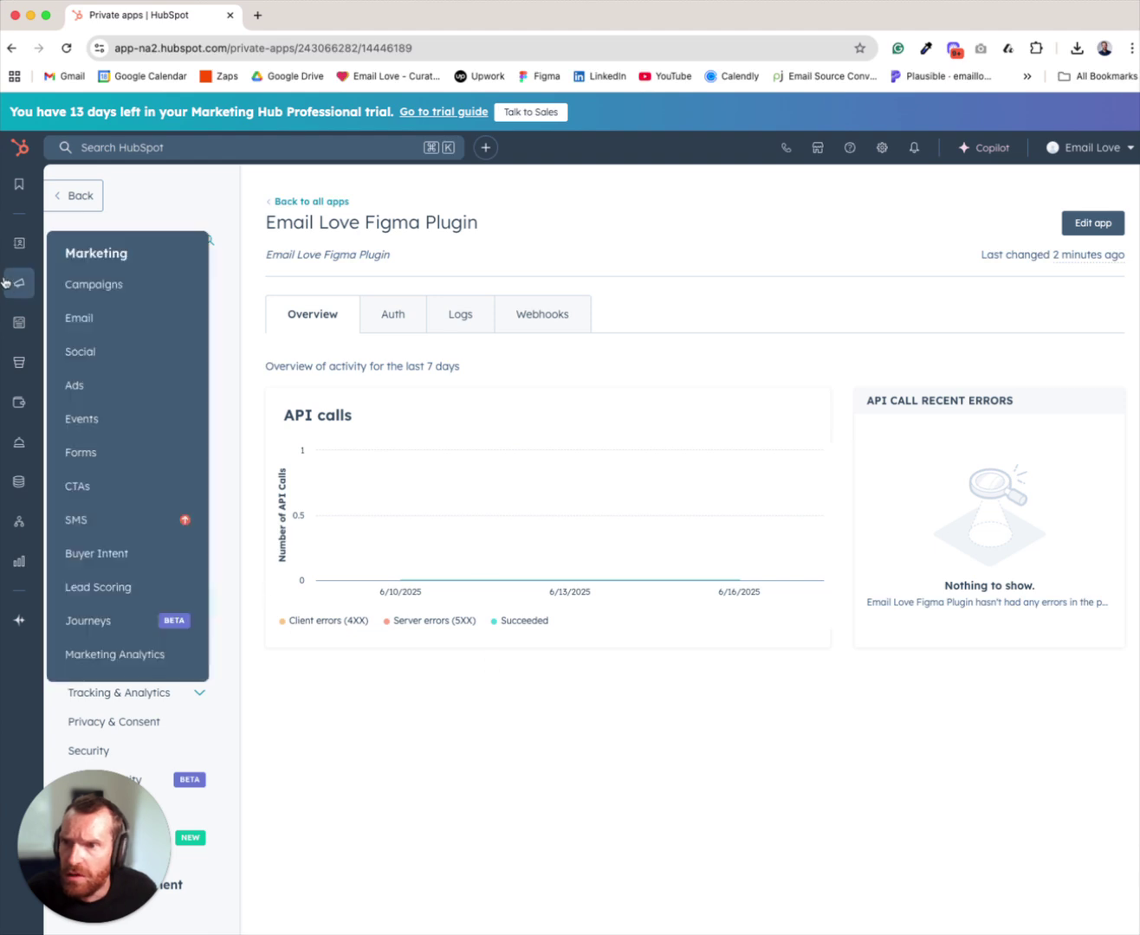
click(80, 320)
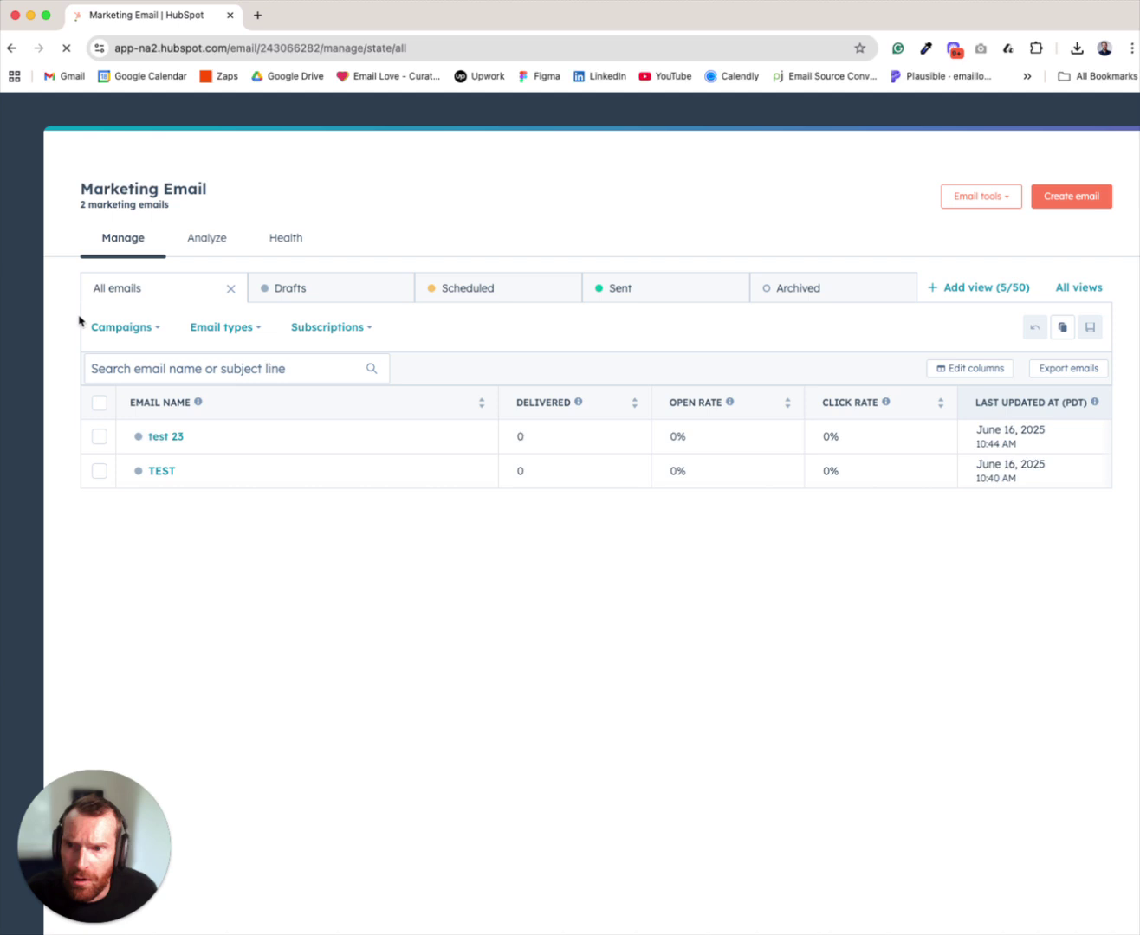
click(1087, 196)
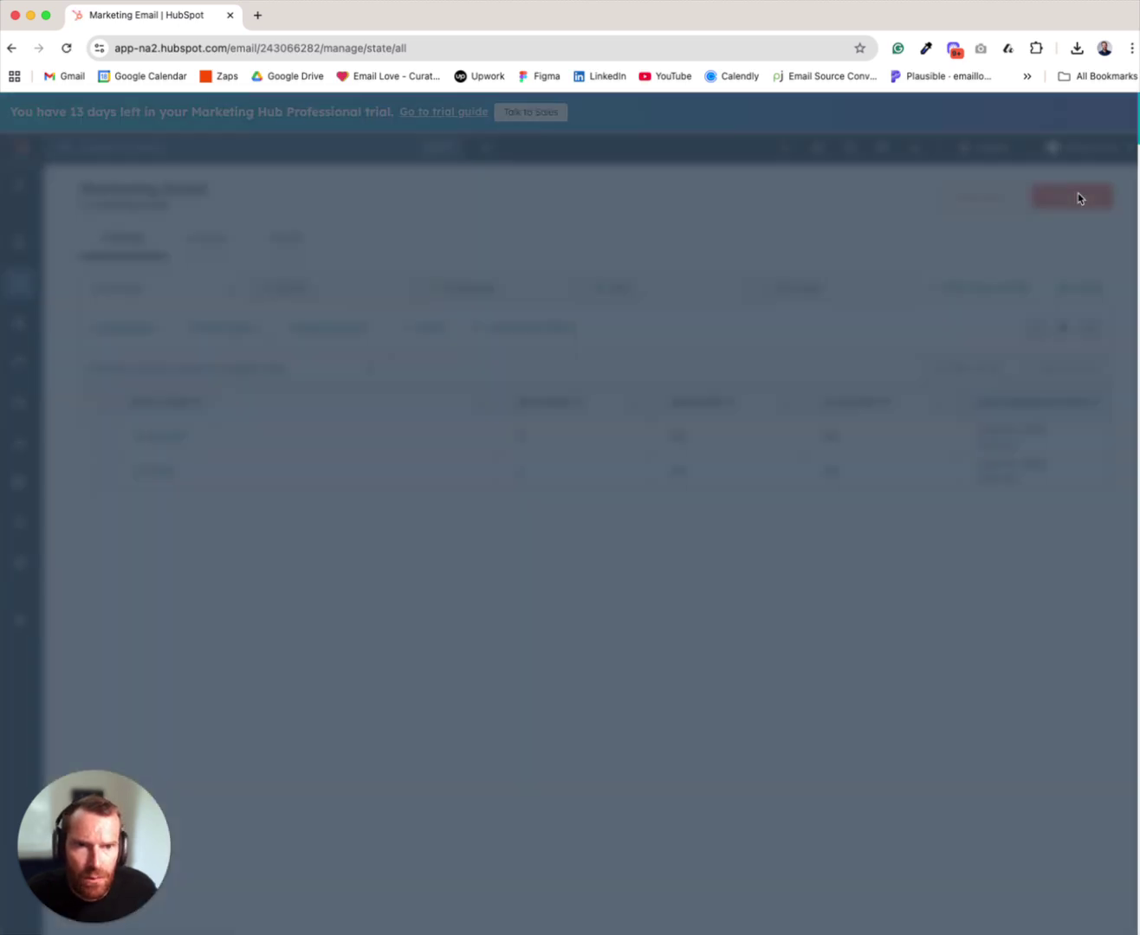
click(952, 232)
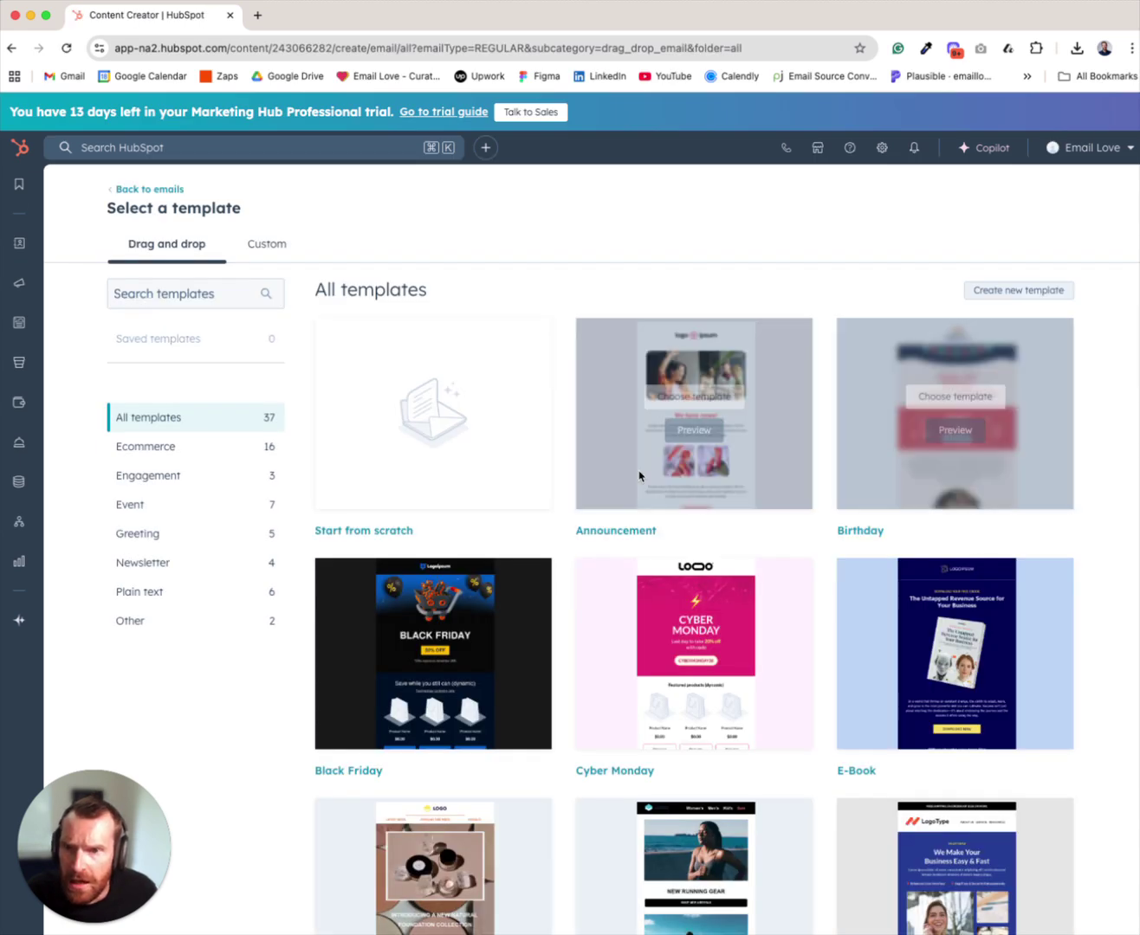
Create an email named 'email Love Newsletter' from the EmailLove folder's Campaign Name_2025-06-16_469 template
click(268, 248)
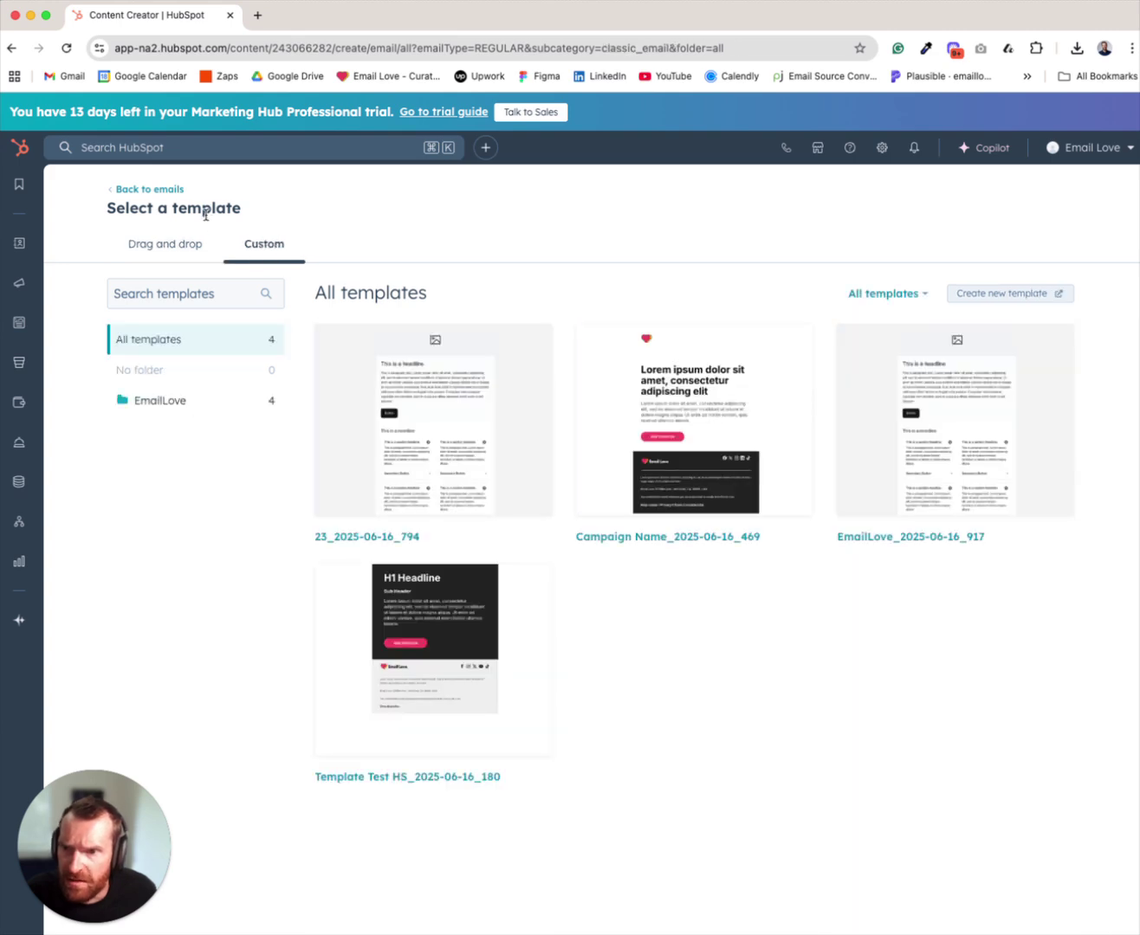
click(154, 403)
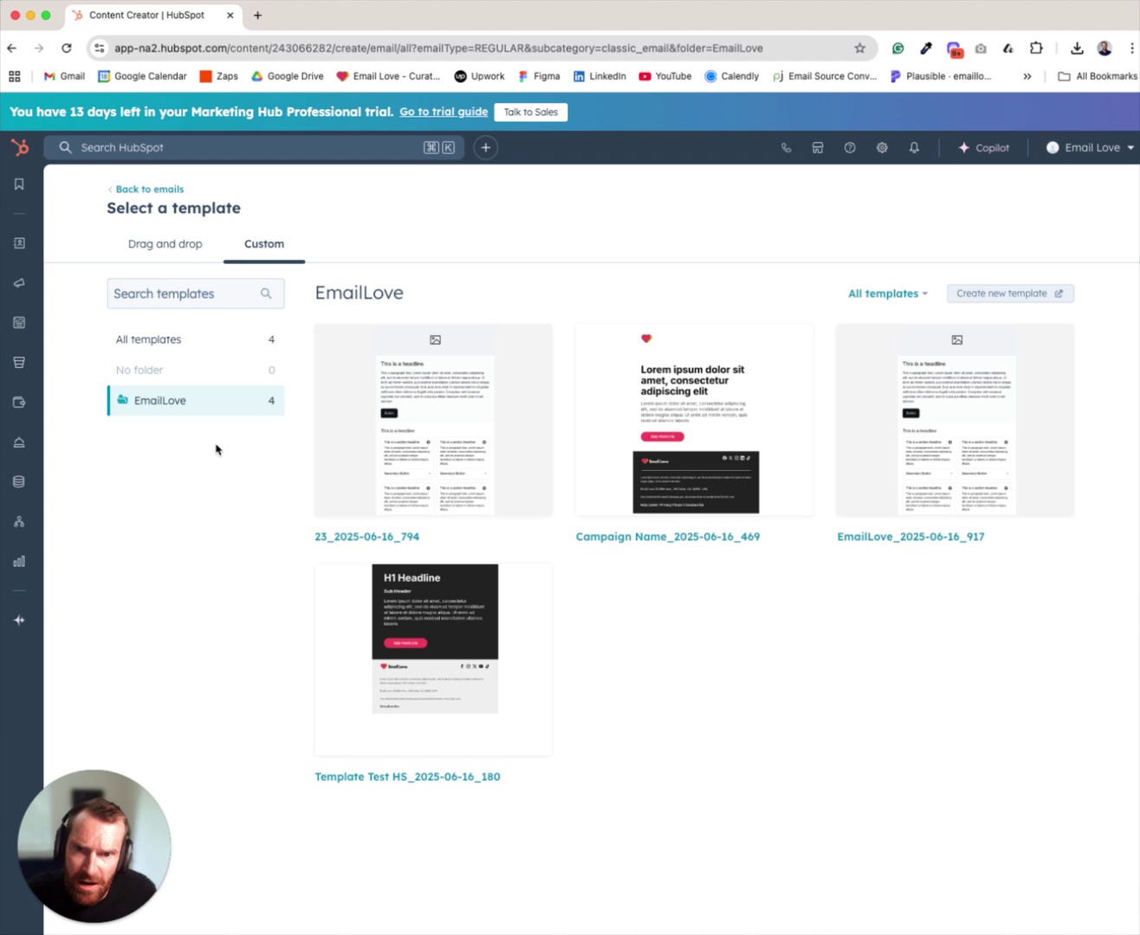
mouse_move(646, 476)
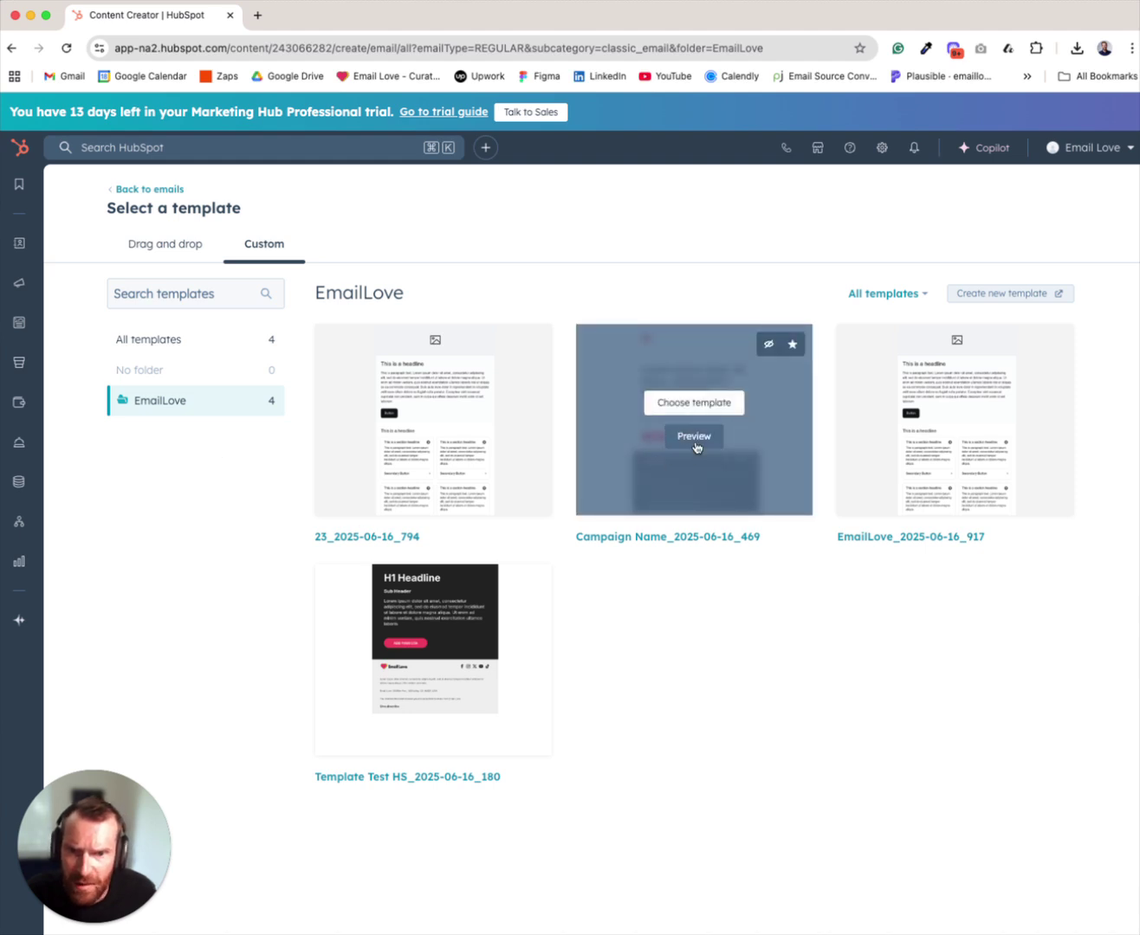
click(707, 404)
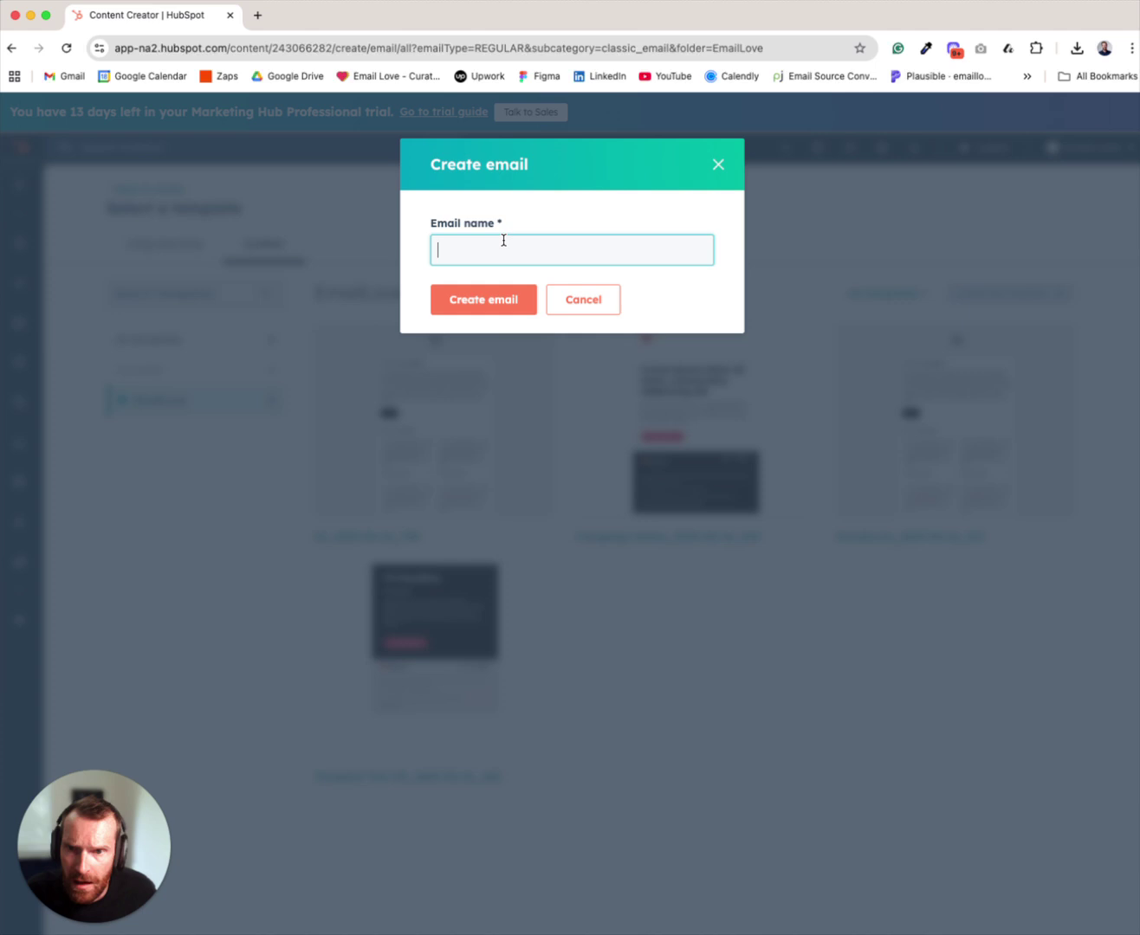
text(email Lov)
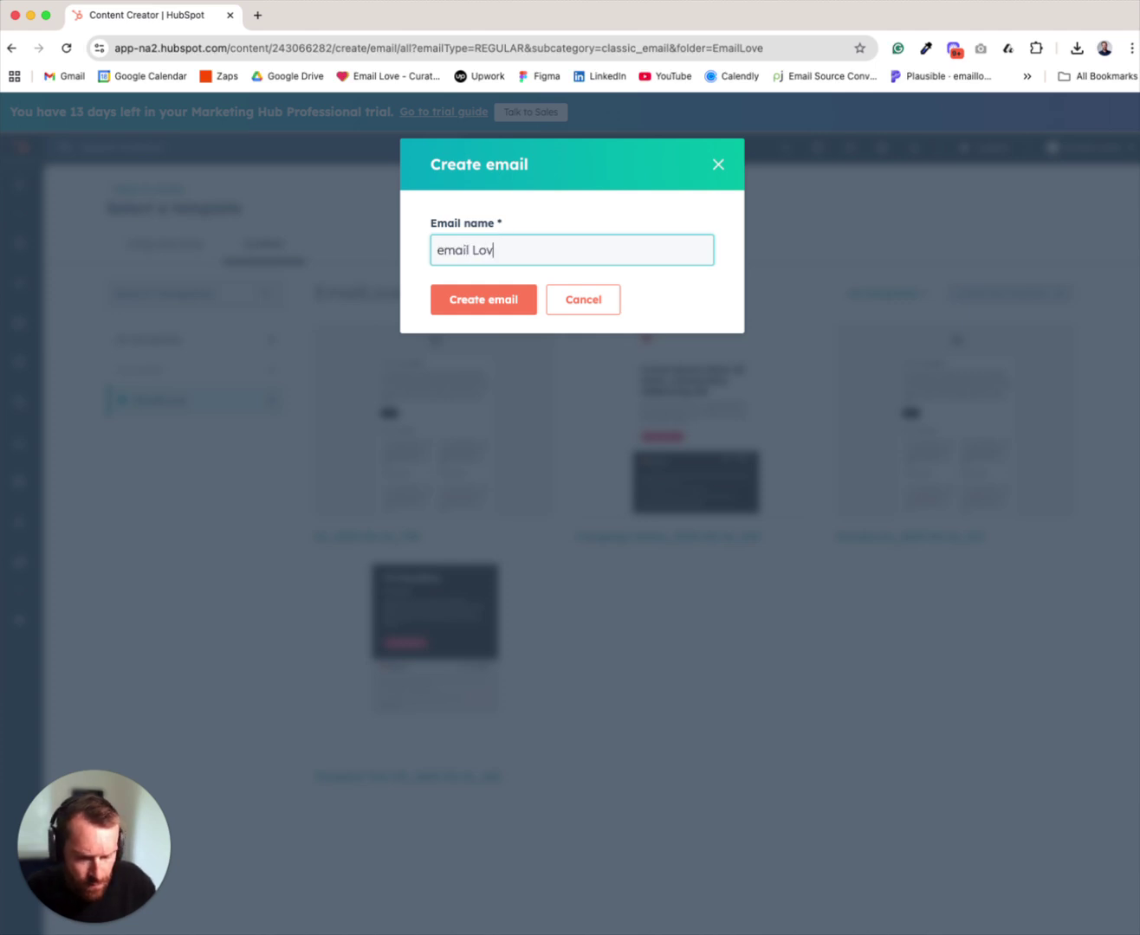
text(e Newsletter)
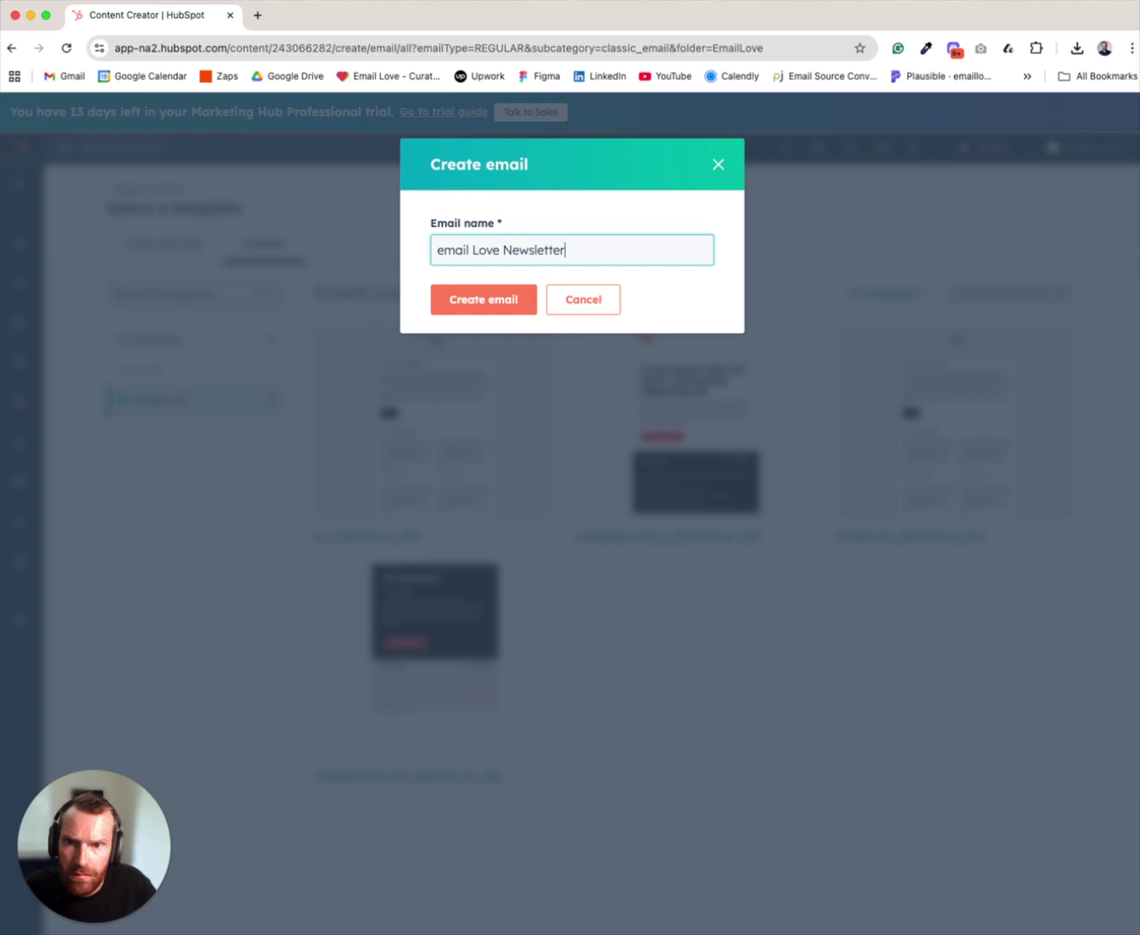
click(476, 303)
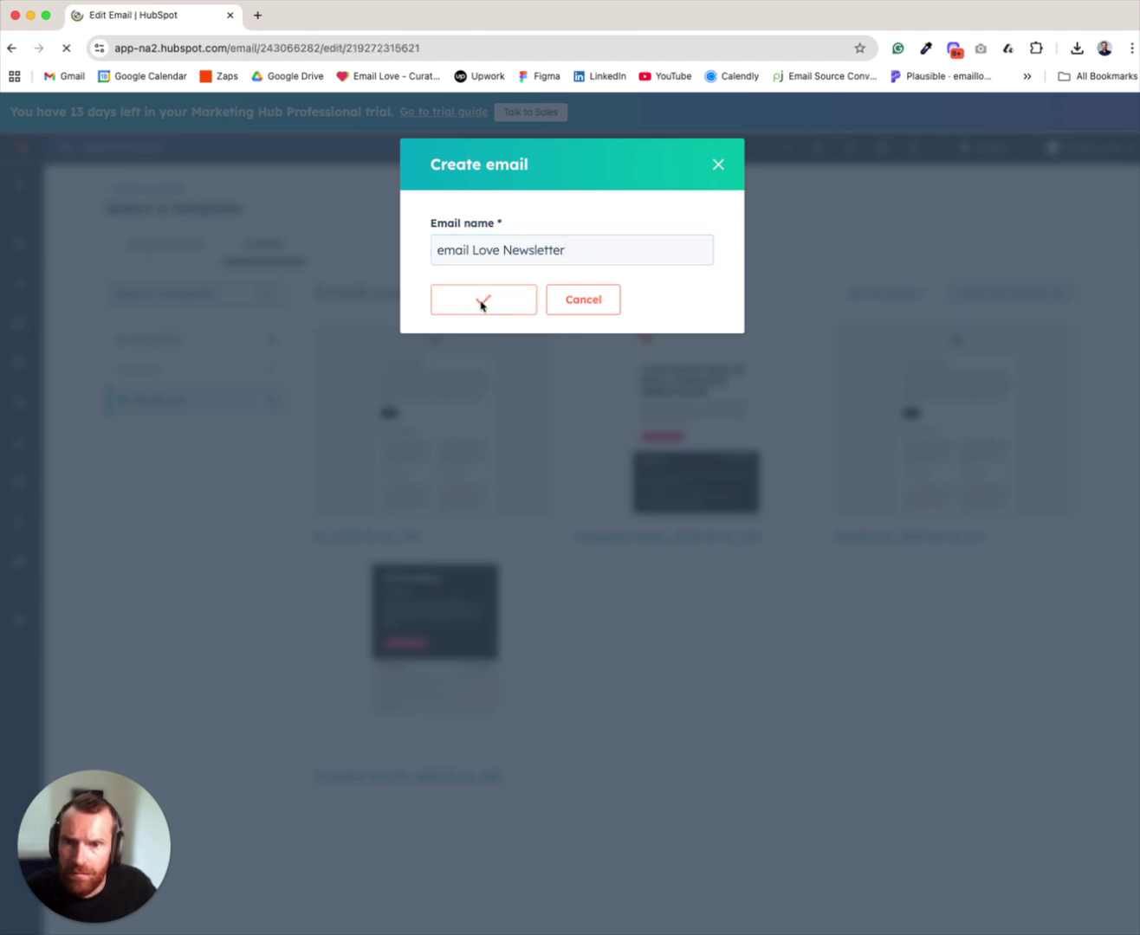